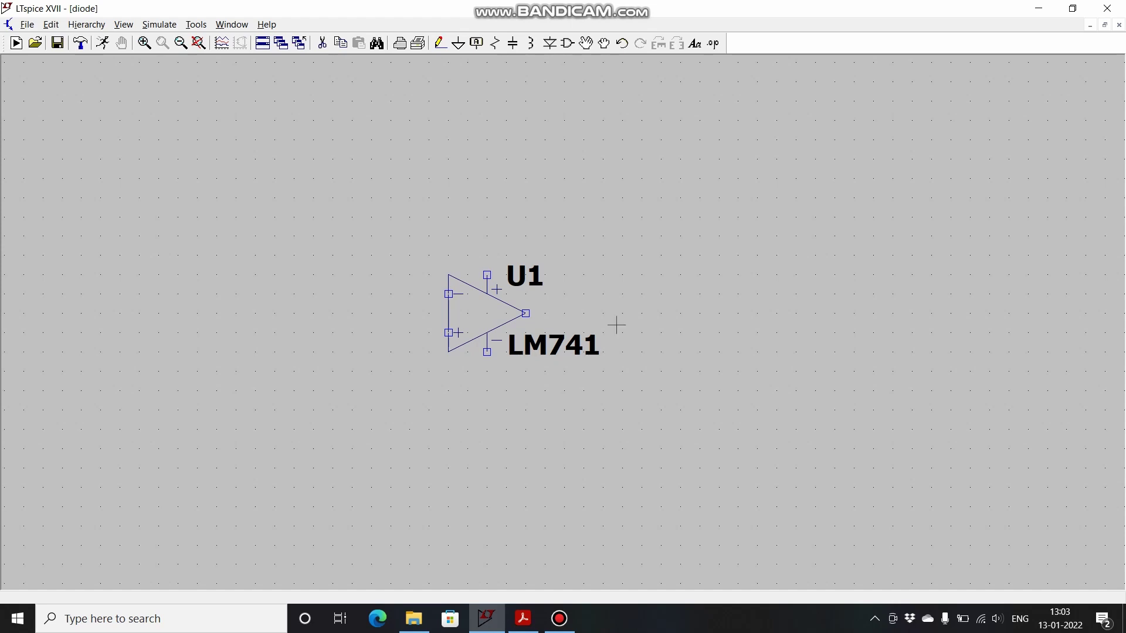
# Step: Switch to noninv.pdf in Acrobat Reader to show the non-inverting amplifier circuit notes
pyautogui.click(509, 625)
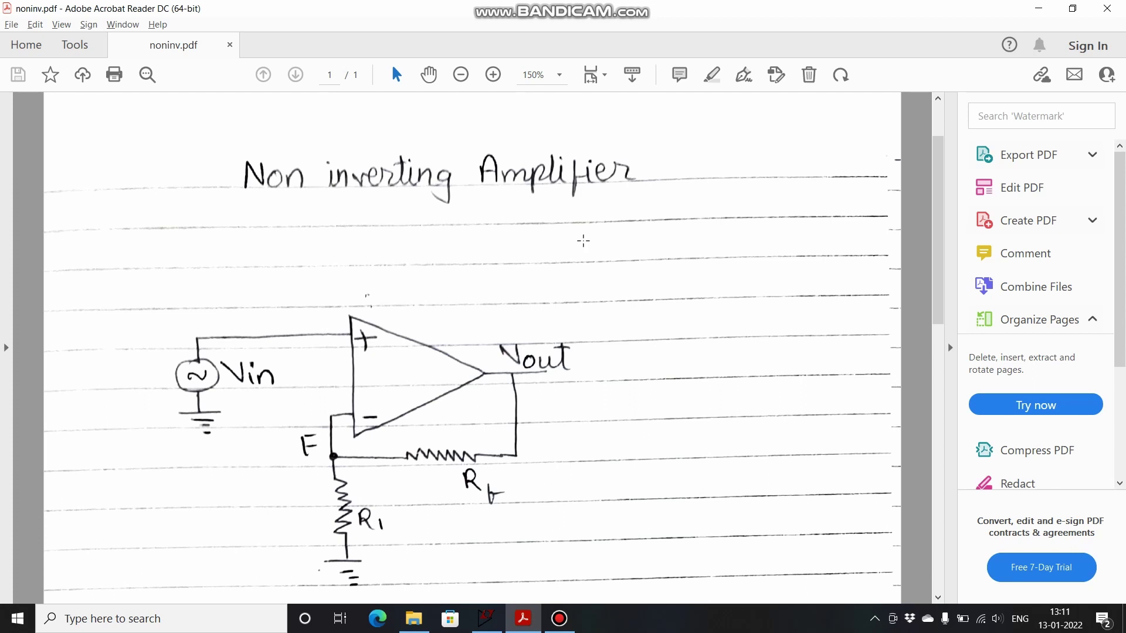
# Step: Zoom the notes to 125%, read down to Vout/Vin = 1 + Rf/R1, then return to LTspice
pyautogui.hotkey('ctrl', '-')
pyautogui.scroll(-5, 583, 241)
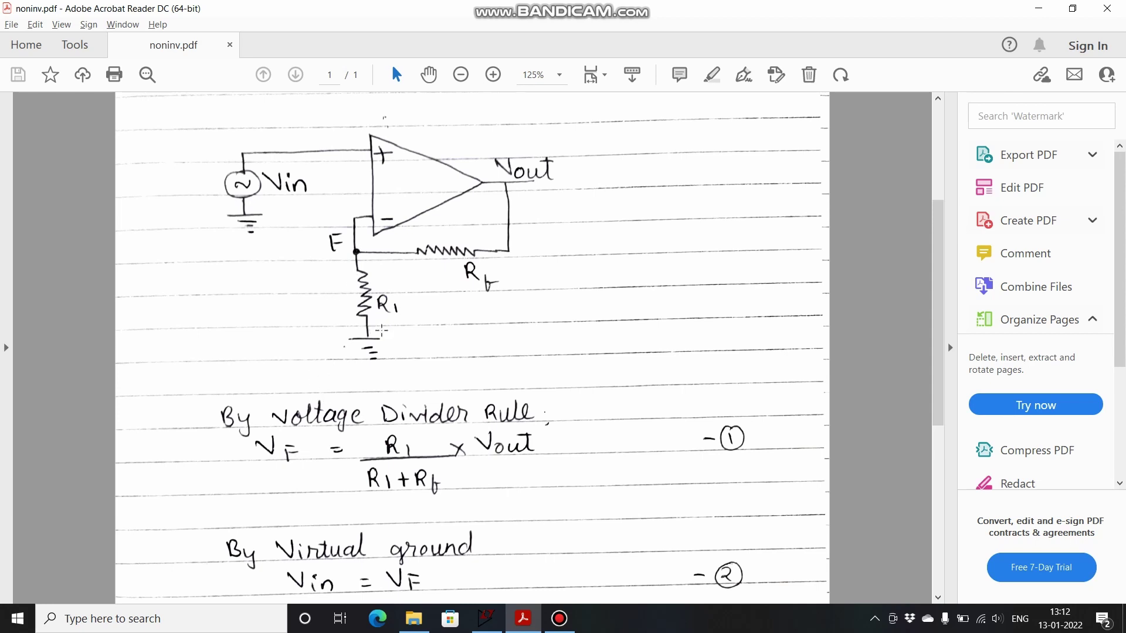
pyautogui.scroll(-2, 344, 258)
pyautogui.scroll(-2, 344, 259)
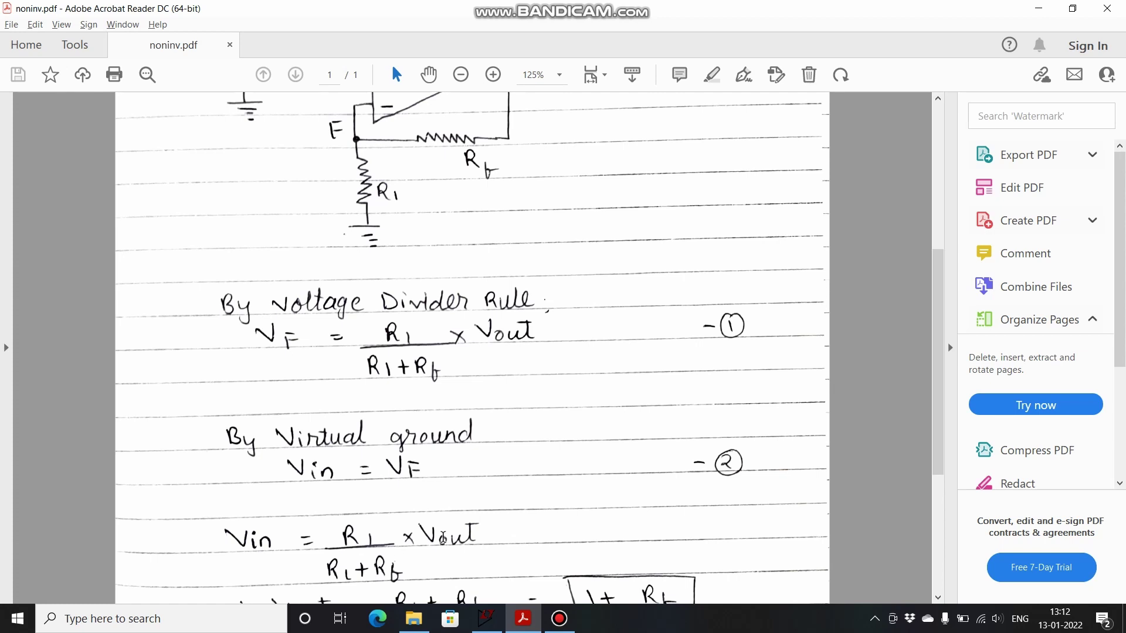
pyautogui.scroll(-4, 443, 538)
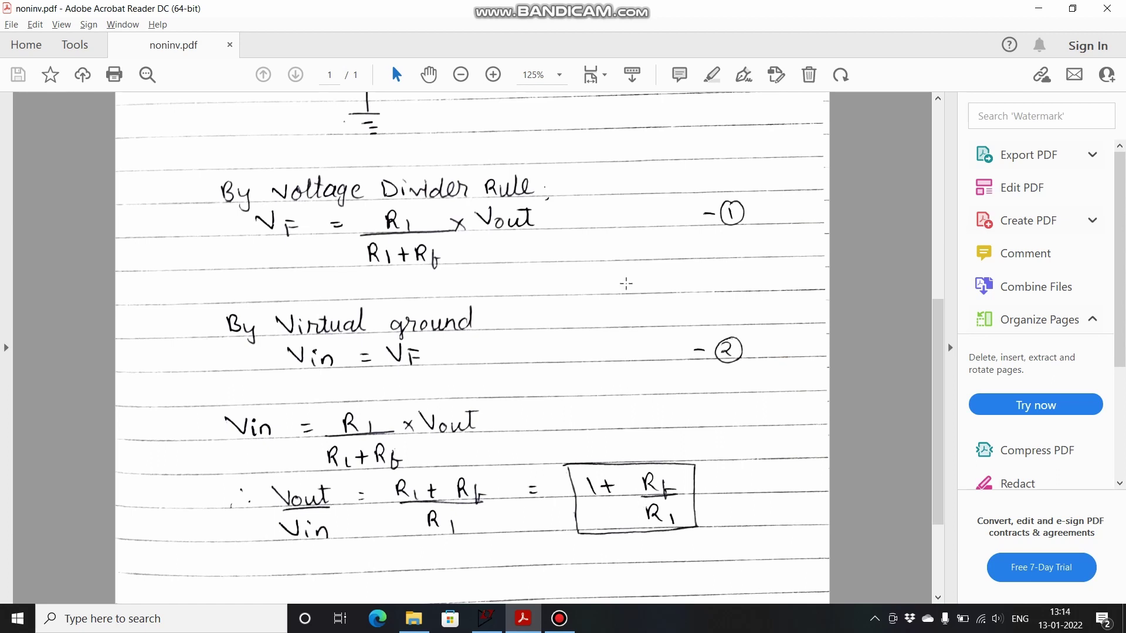
pyautogui.click(486, 619)
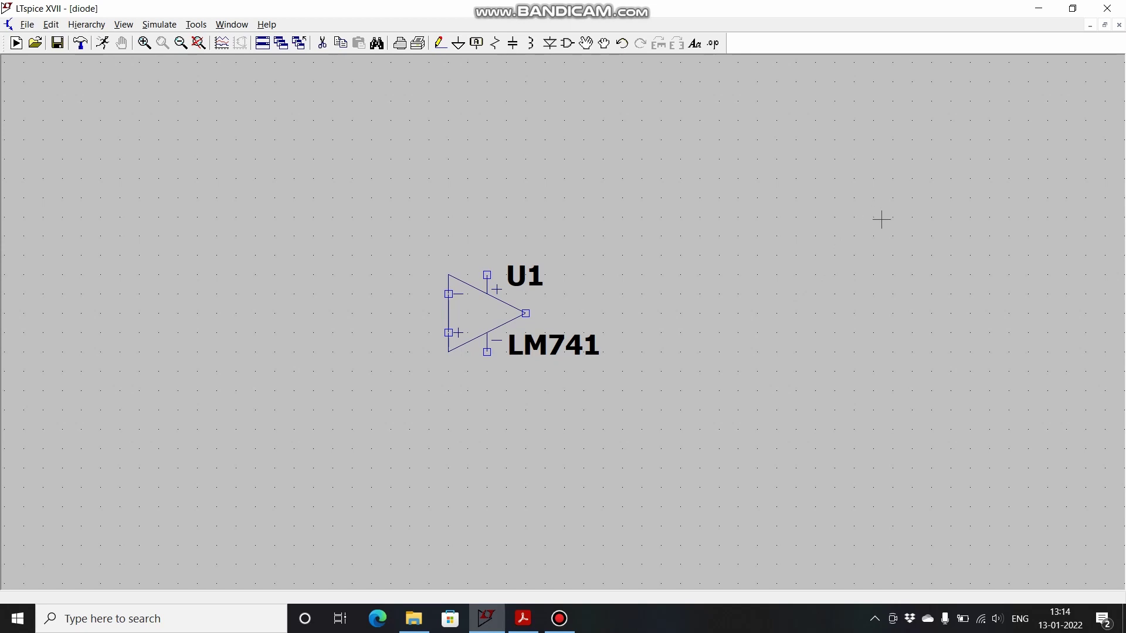
# Step: Place voltage sources V1 and V2 stacked to the right of the op-amp
pyautogui.press('v')
pyautogui.click(892, 245)
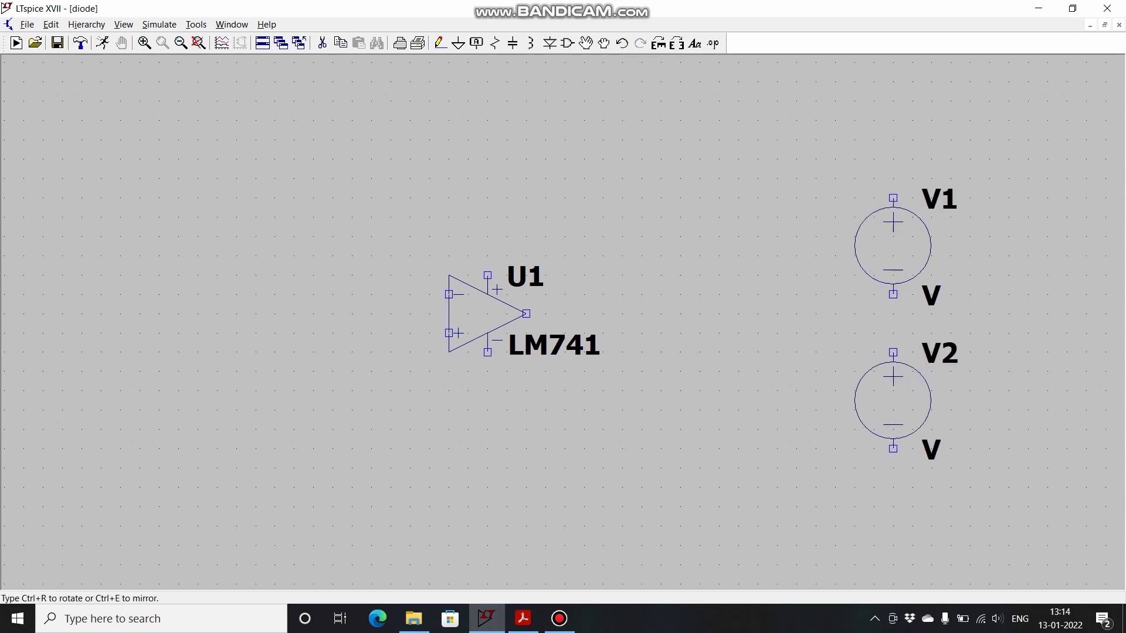
pyautogui.click(892, 381)
pyautogui.press('Escape')
# Step: Wire V1 and V2 in series with lead wires and ground their shared junction
pyautogui.click(440, 43)
pyautogui.click(893, 295)
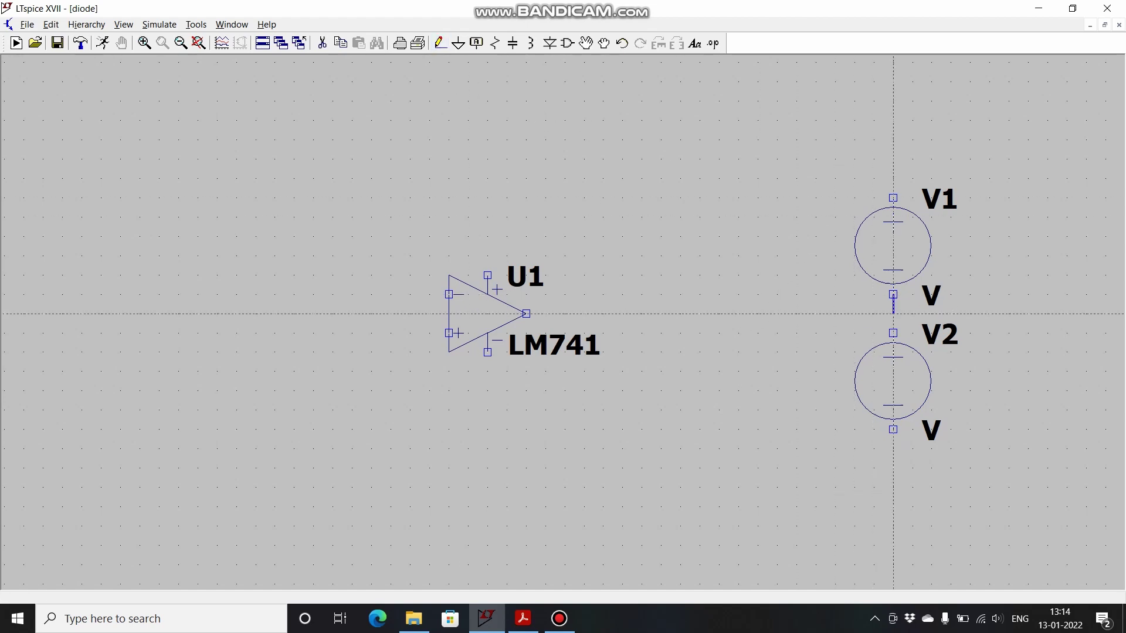
pyautogui.click(893, 333)
pyautogui.click(893, 198)
pyautogui.click(893, 158)
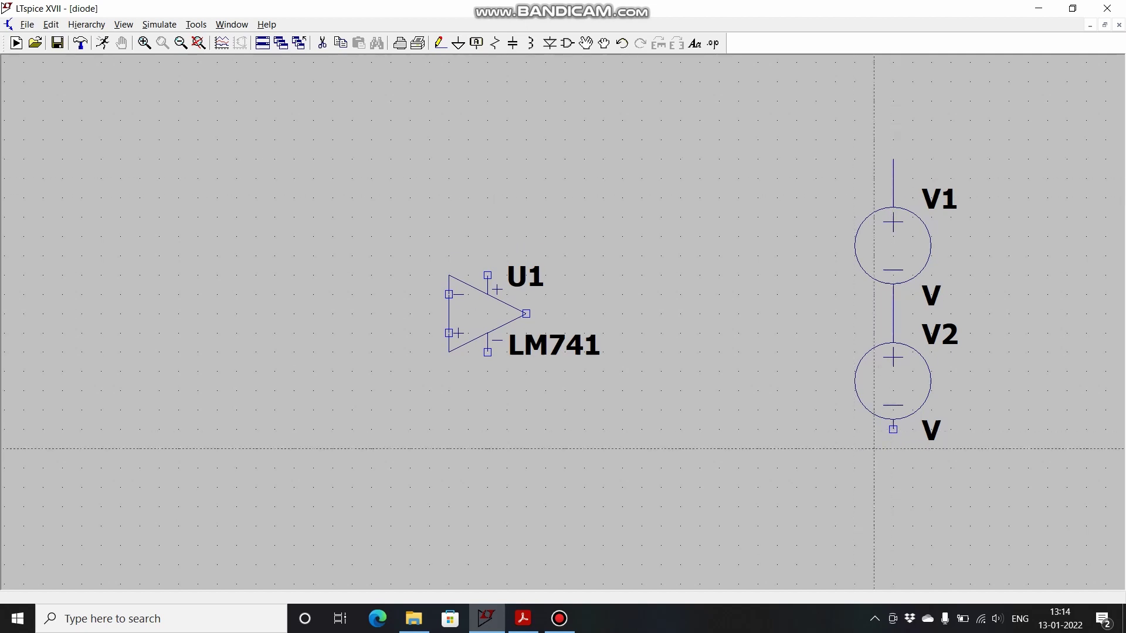
pyautogui.click(893, 428)
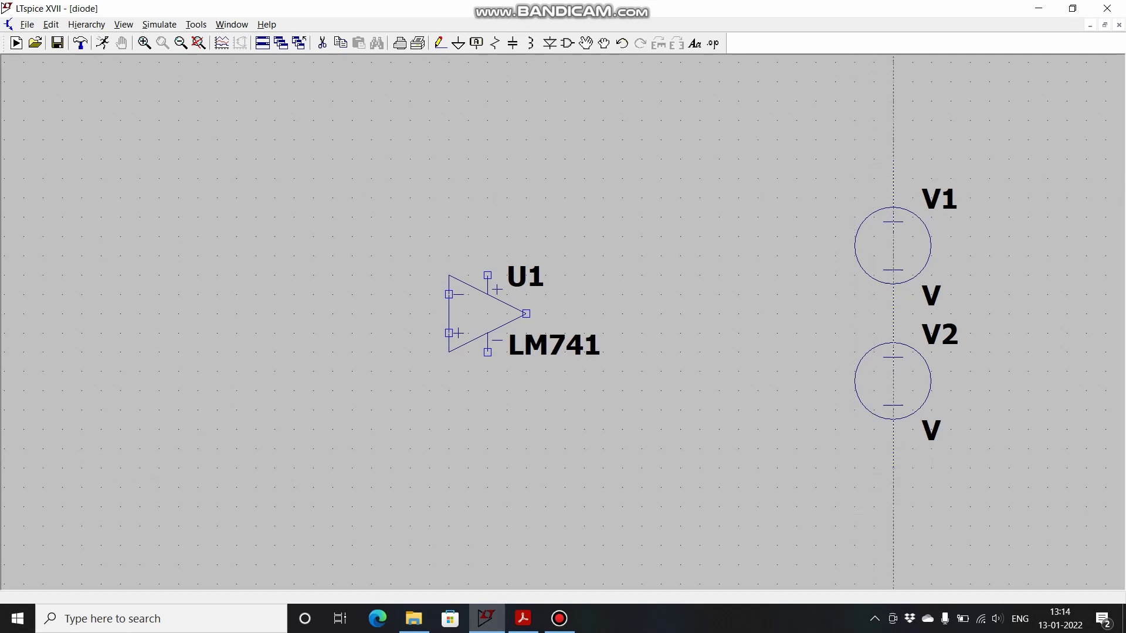
pyautogui.click(893, 468)
pyautogui.rightClick(893, 468)
pyautogui.click(893, 315)
pyautogui.click(970, 314)
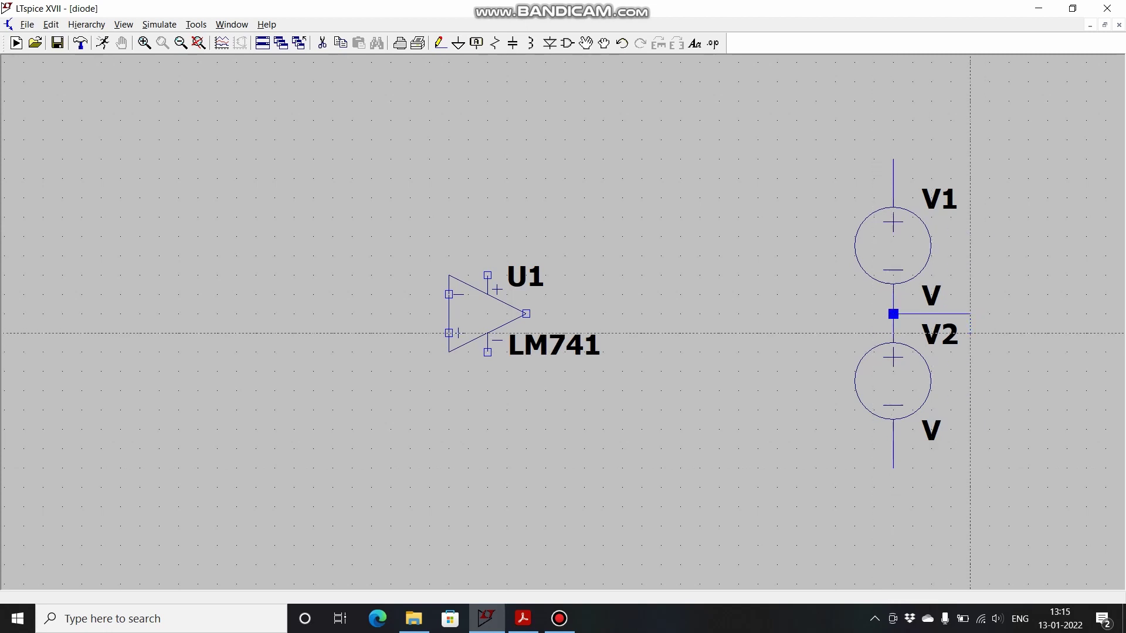
pyautogui.press('g')
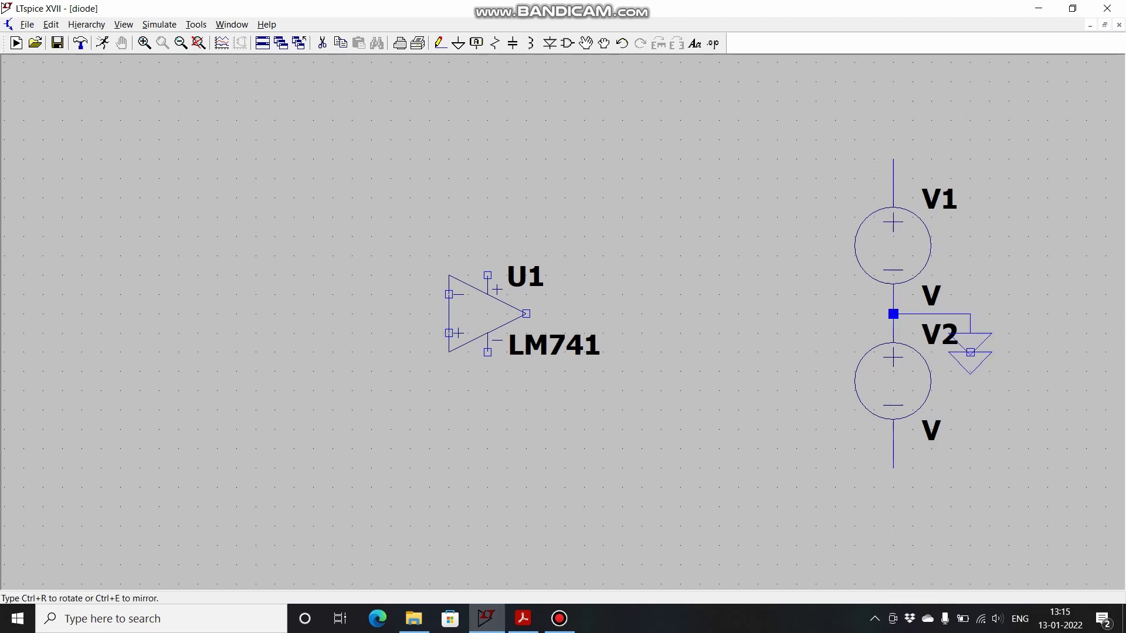
pyautogui.press('Escape')
# Step: Set both V1 and V2 to 15 V DC
pyautogui.rightClick(873, 252)
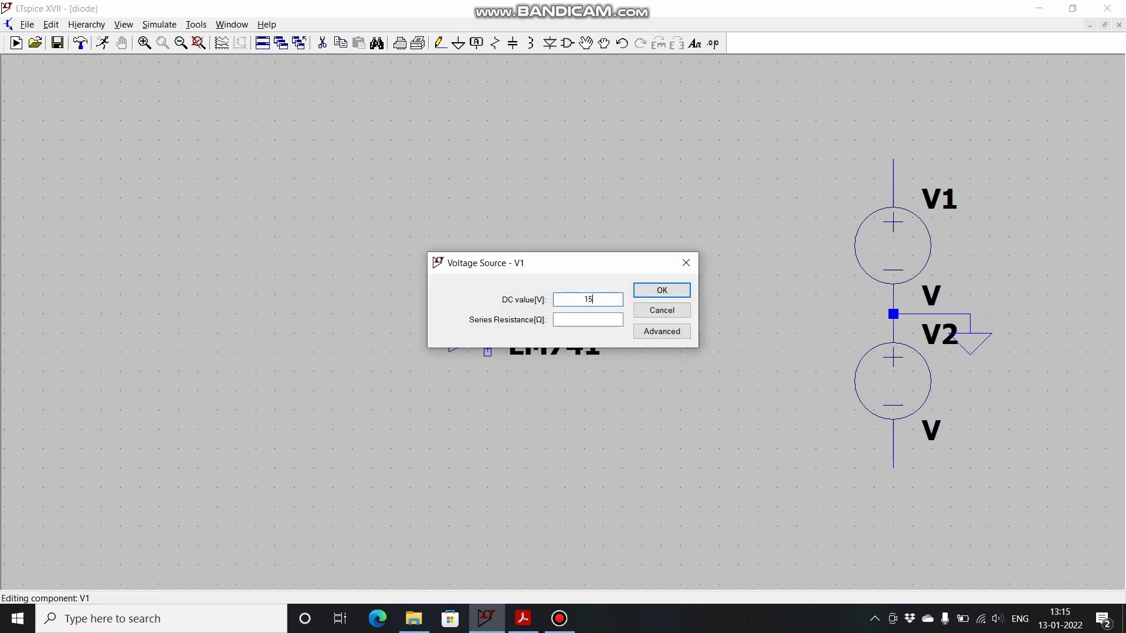
pyautogui.write('15')
pyautogui.press('Return')
pyautogui.rightClick(874, 374)
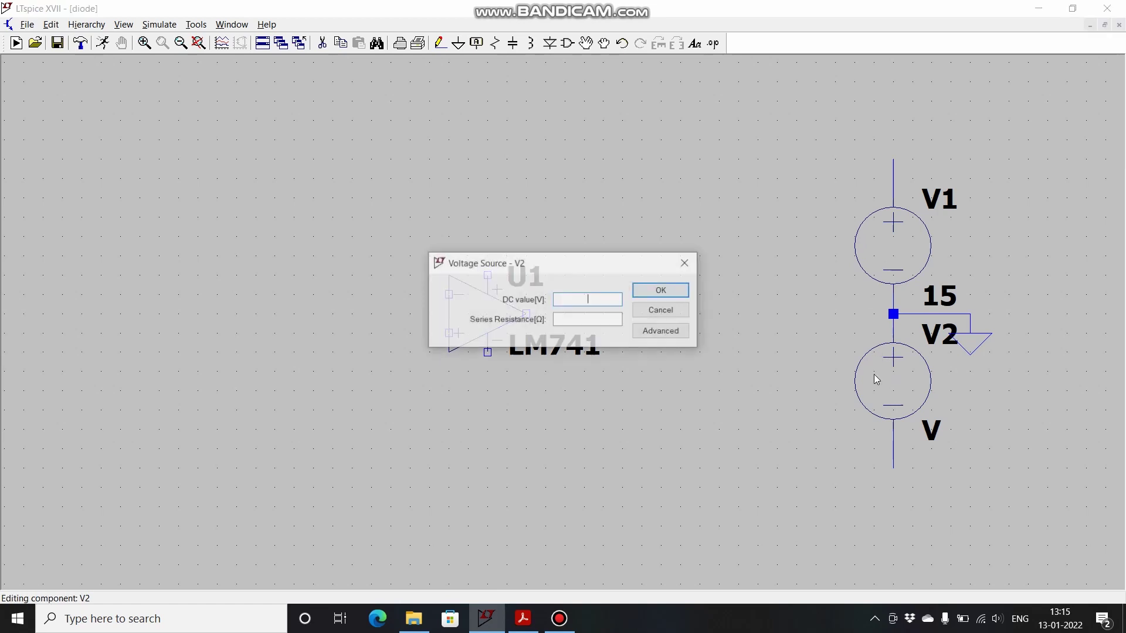
pyautogui.write('15')
pyautogui.press('Return')
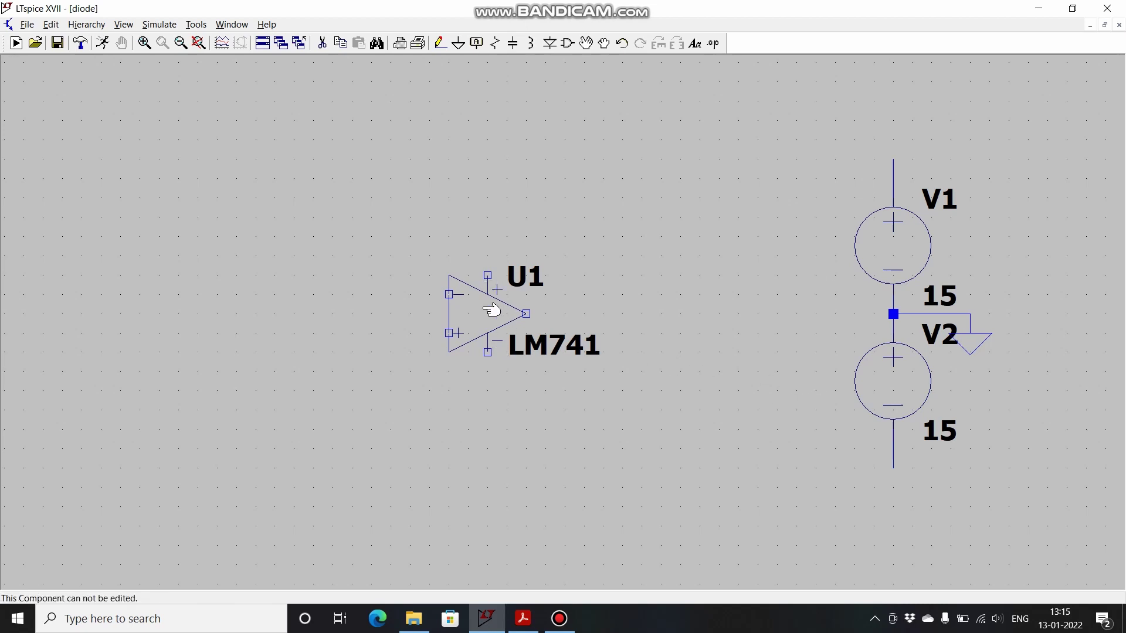
# Step: Draw supply wires from the op-amp U1's top and bottom pins
pyautogui.click(440, 43)
pyautogui.click(487, 275)
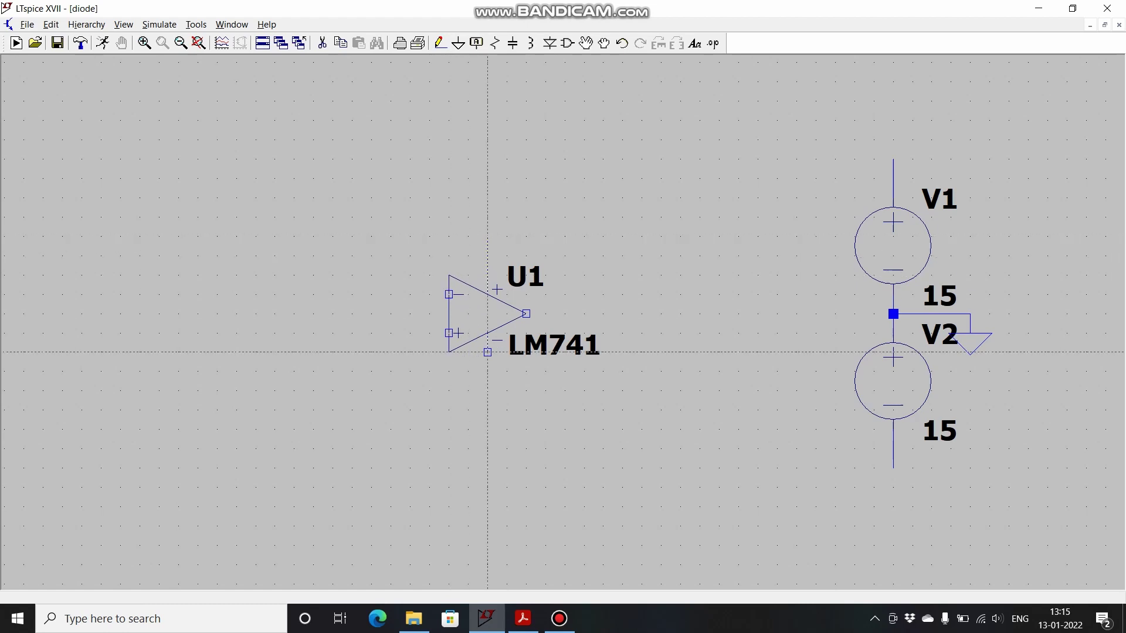
pyautogui.click(487, 391)
pyautogui.rightClick(488, 391)
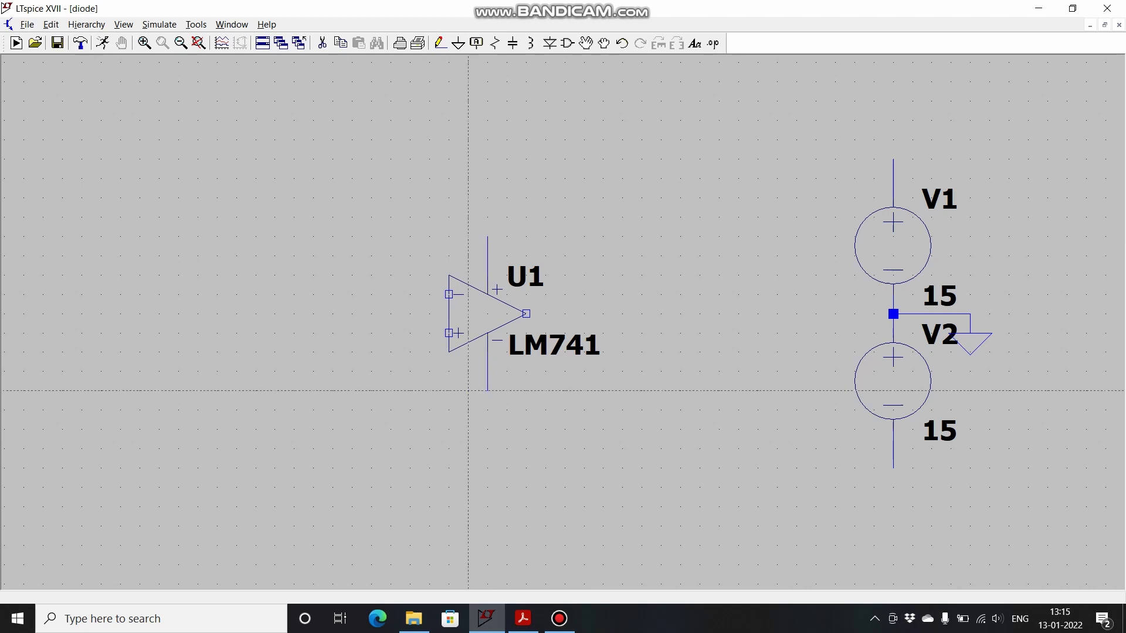
# Step: Label U1's top supply wire and V1's top terminal as net Vcc
pyautogui.rightClick(489, 251)
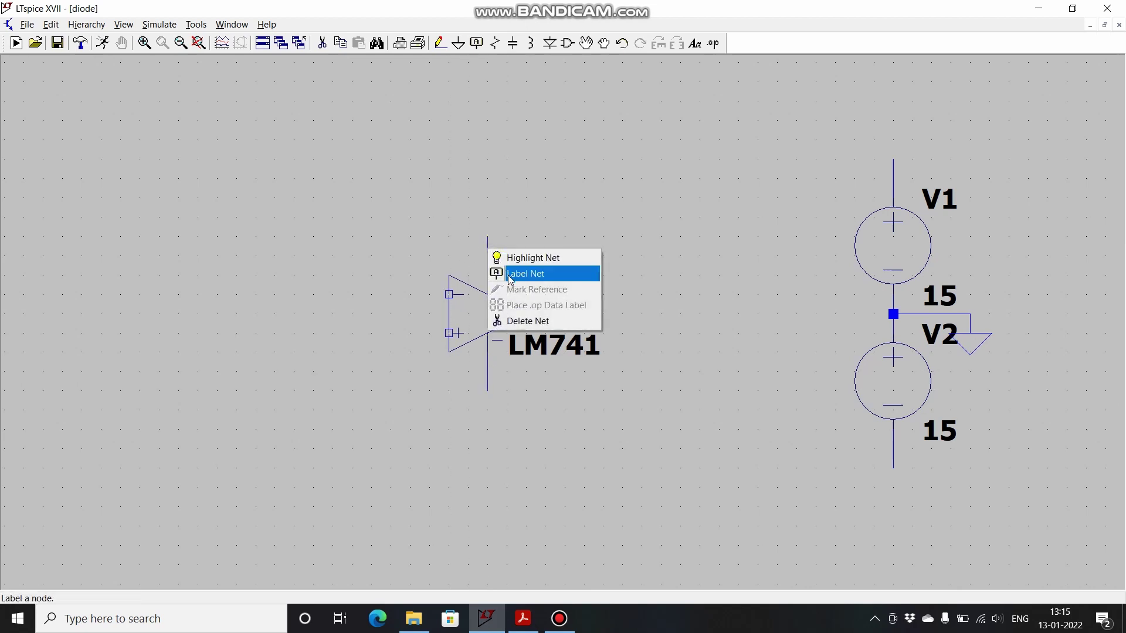
pyautogui.click(508, 274)
pyautogui.write('Vcc')
pyautogui.click(600, 356)
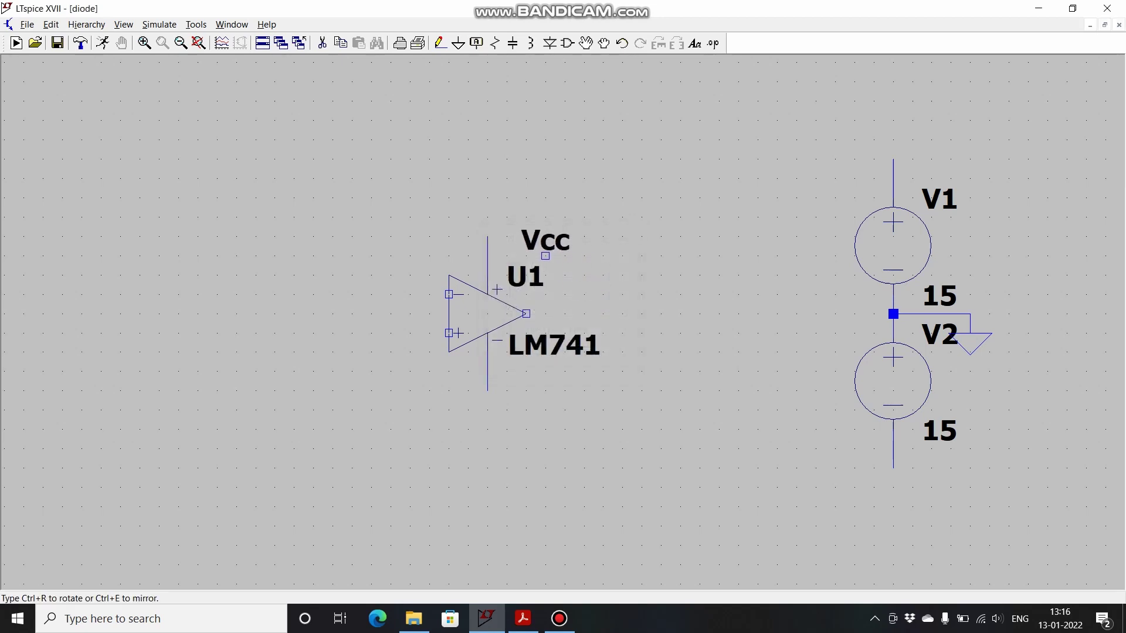
pyautogui.click(487, 237)
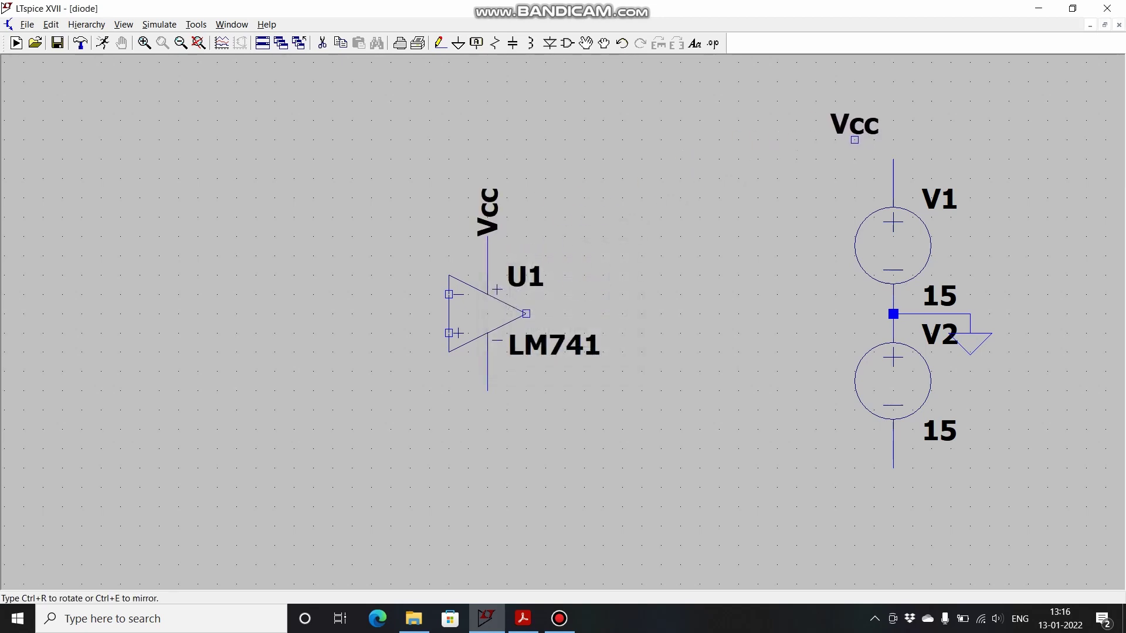
pyautogui.click(893, 159)
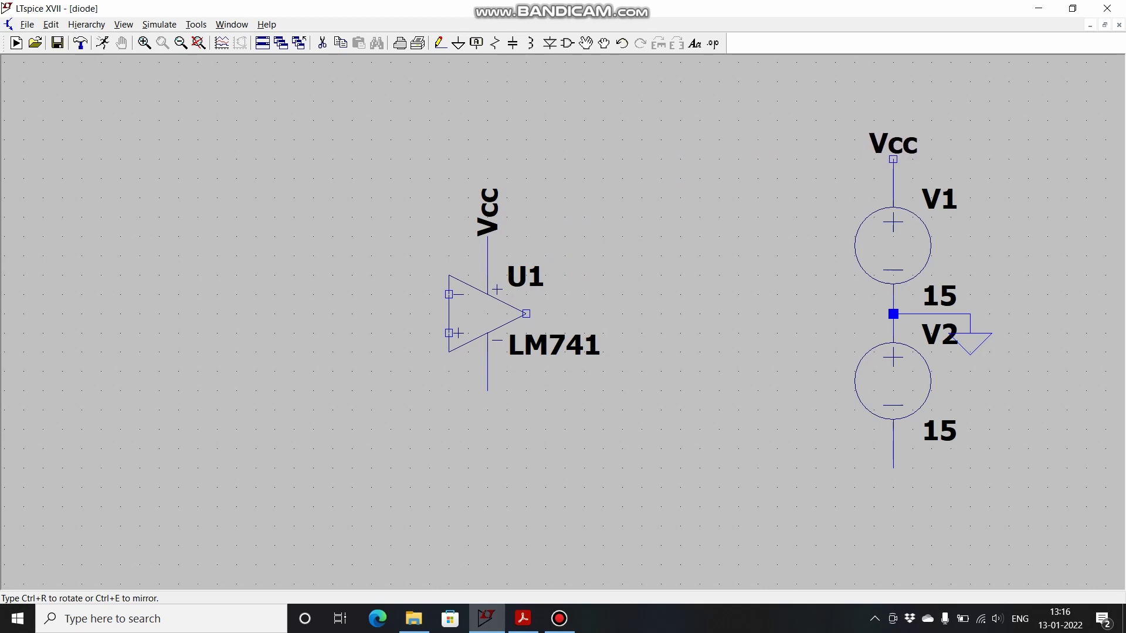
pyautogui.click(893, 158)
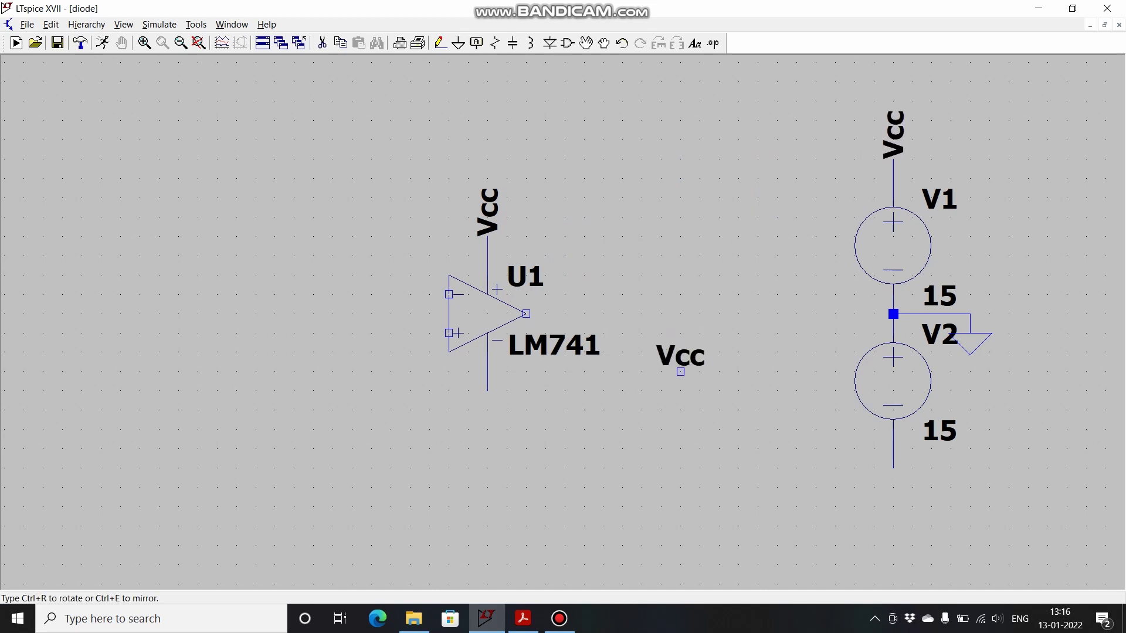
pyautogui.press('Escape')
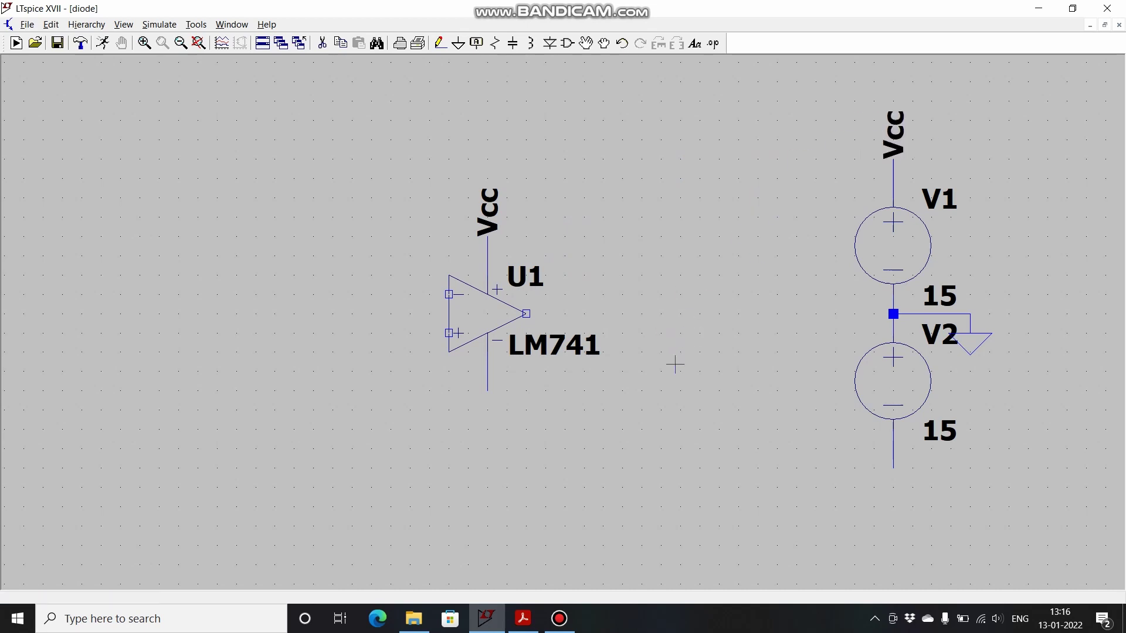
# Step: Label U1's lower supply pin and V2's bottom terminal as net Vee
pyautogui.rightClick(487, 380)
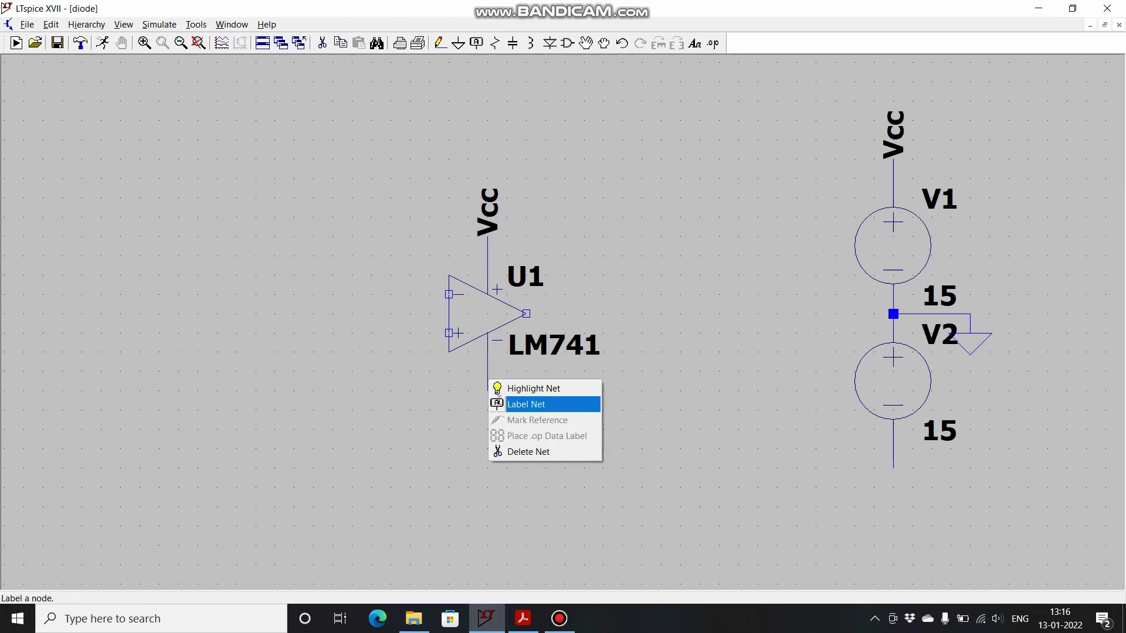
pyautogui.click(499, 405)
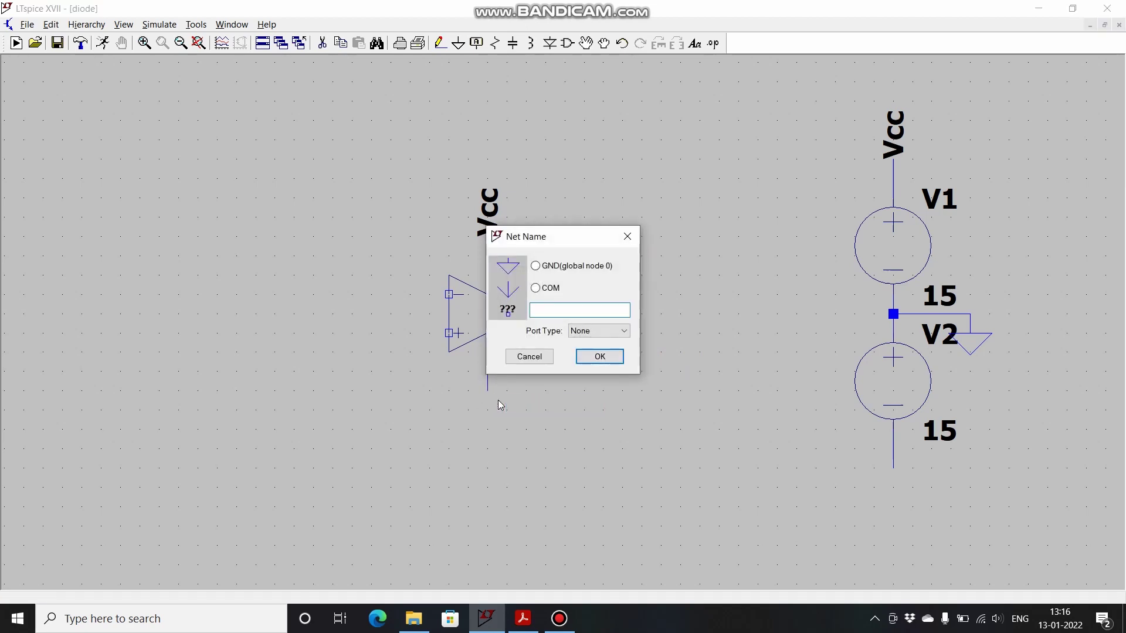
pyautogui.write('Vee')
pyautogui.click(609, 361)
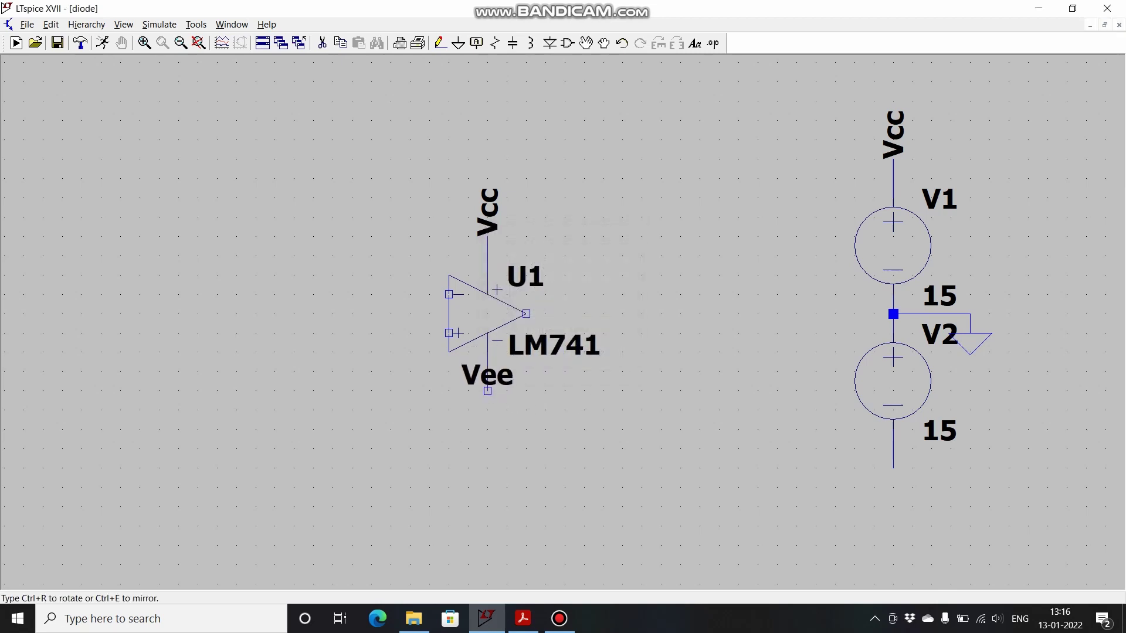
pyautogui.click(487, 390)
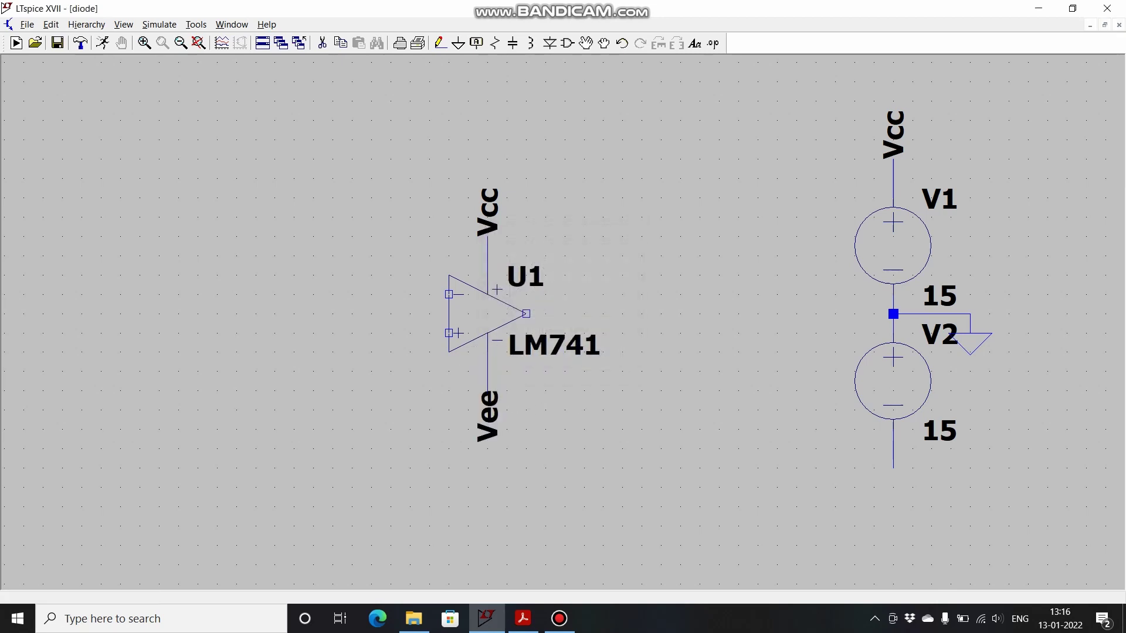
pyautogui.click(893, 467)
pyautogui.press('Escape')
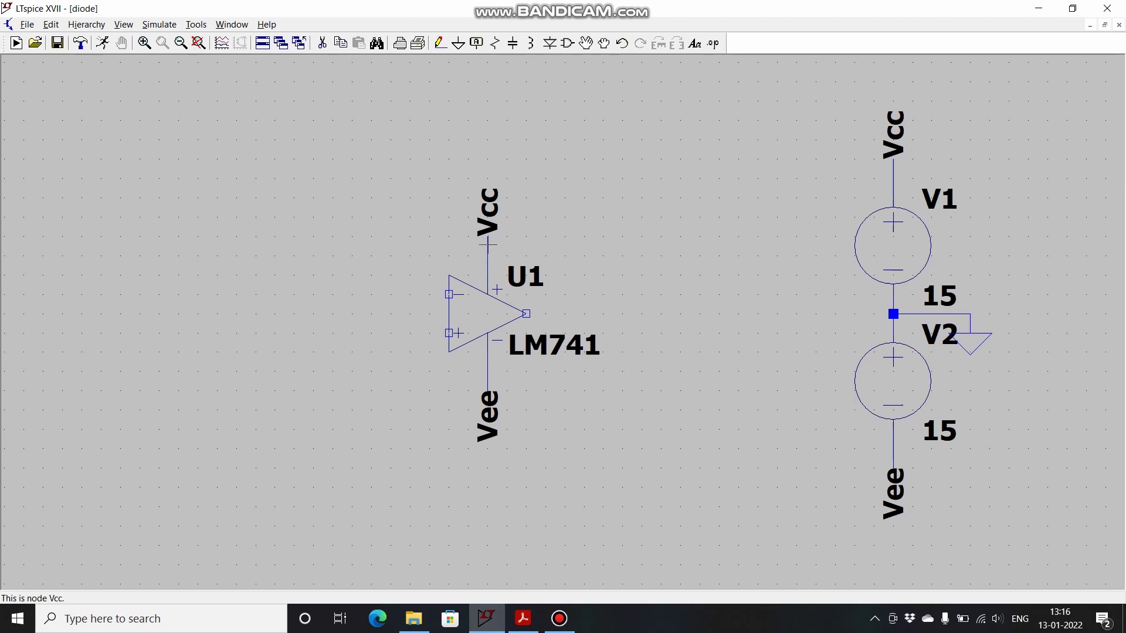
# Step: Highlight the Vcc net to check its connections, then bring up the noninv.pdf gain derivation
pyautogui.rightClick(488, 247)
pyautogui.click(495, 253)
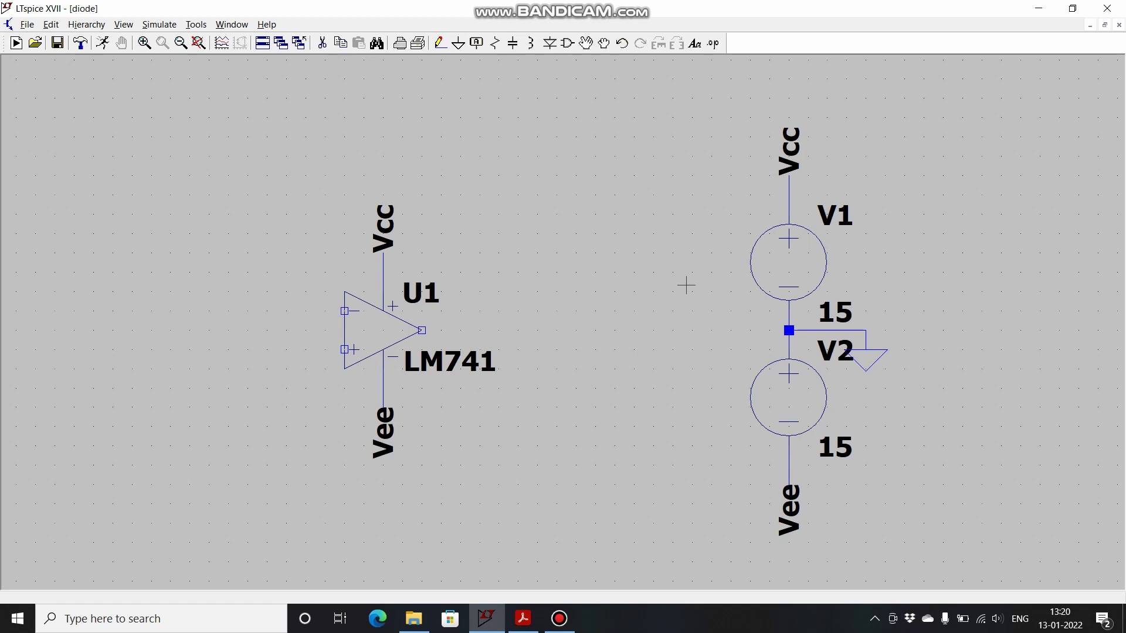
pyautogui.click(523, 619)
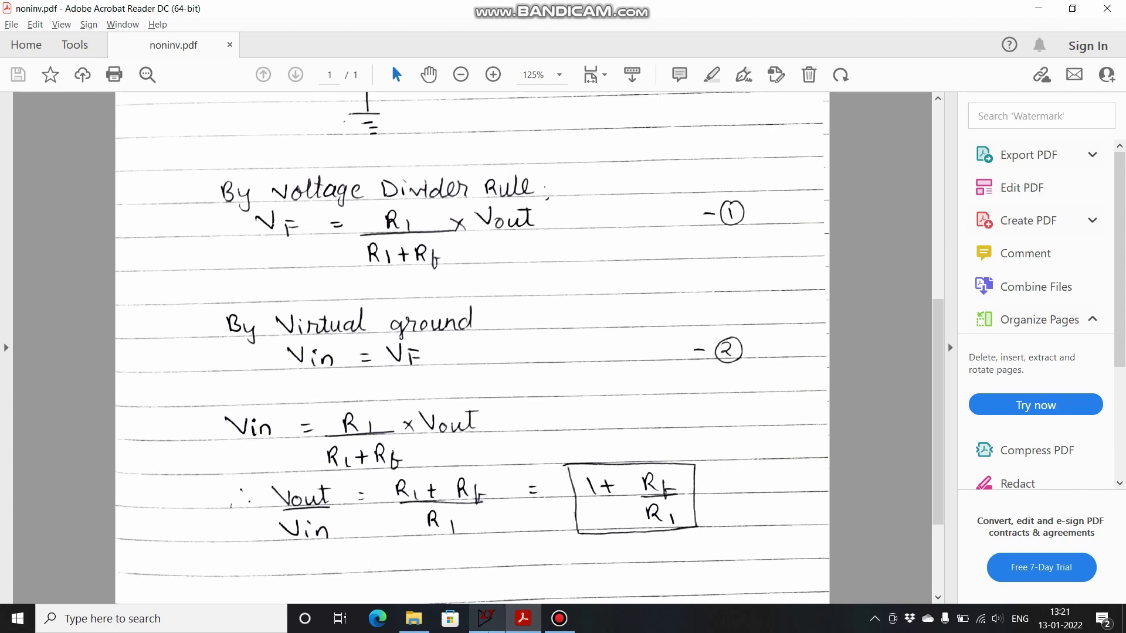
# Step: Back in LTspice, pick up a resistor rotated to lie horizontally
pyautogui.click(488, 622)
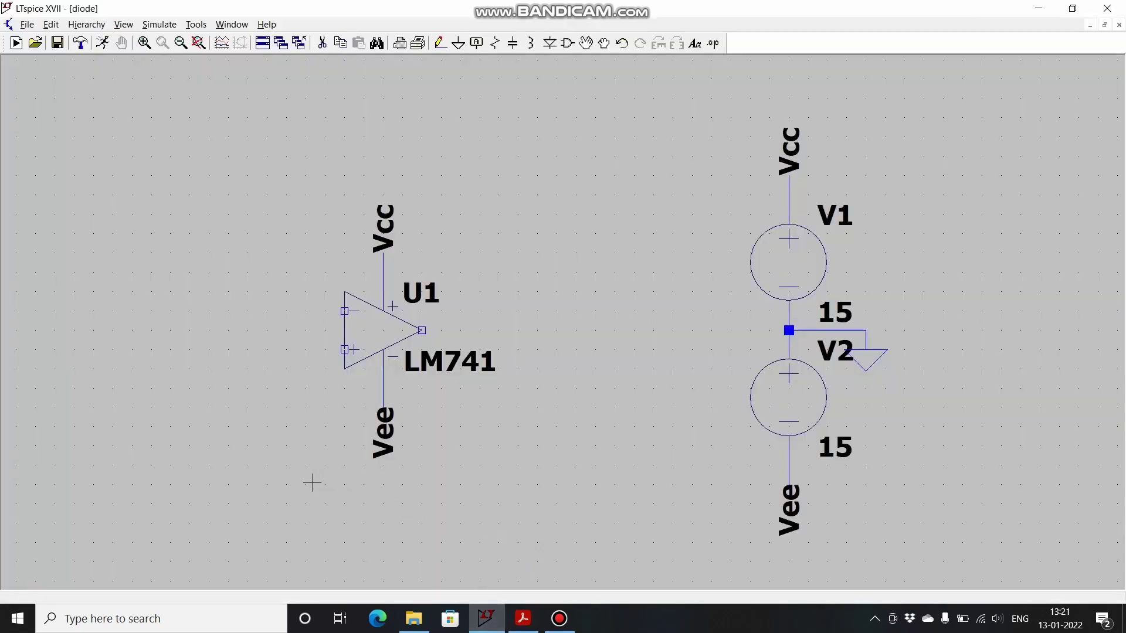
pyautogui.press('r')
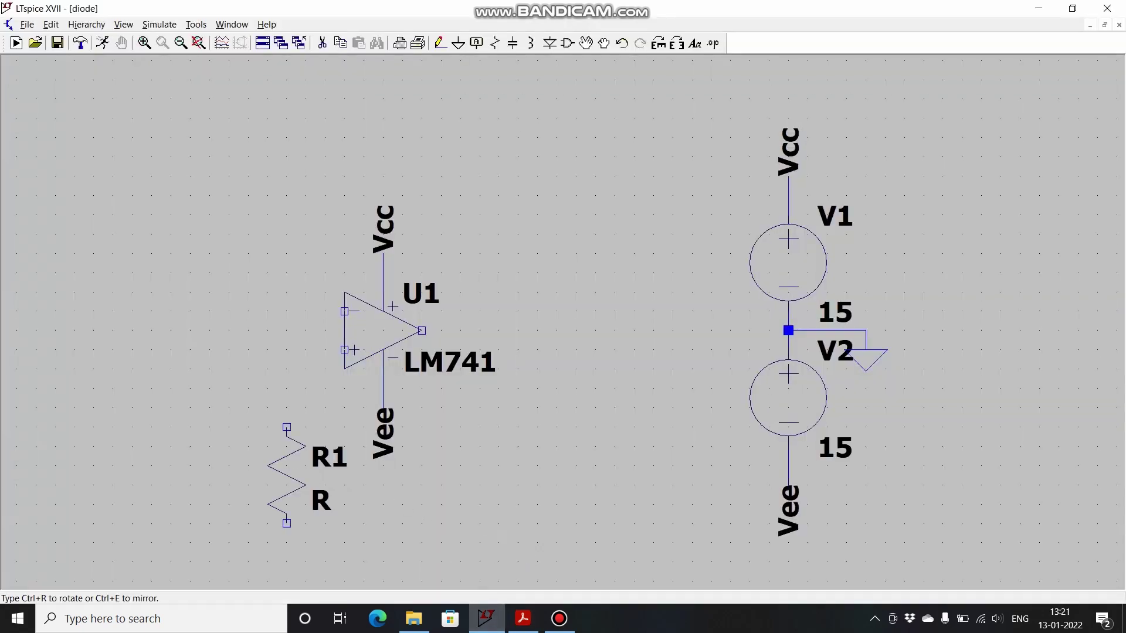
pyautogui.hotkey('ctrl', 'r')
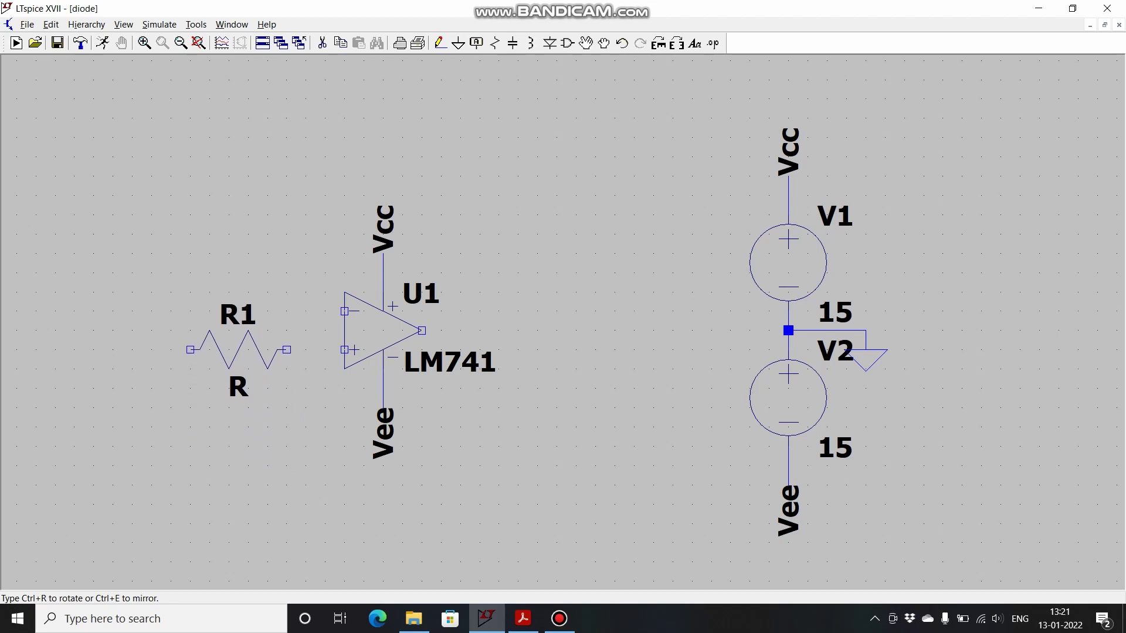
# Step: Place R1 left of and R2 above the op-amp, wiring R2 from the – input to the output
pyautogui.click(238, 311)
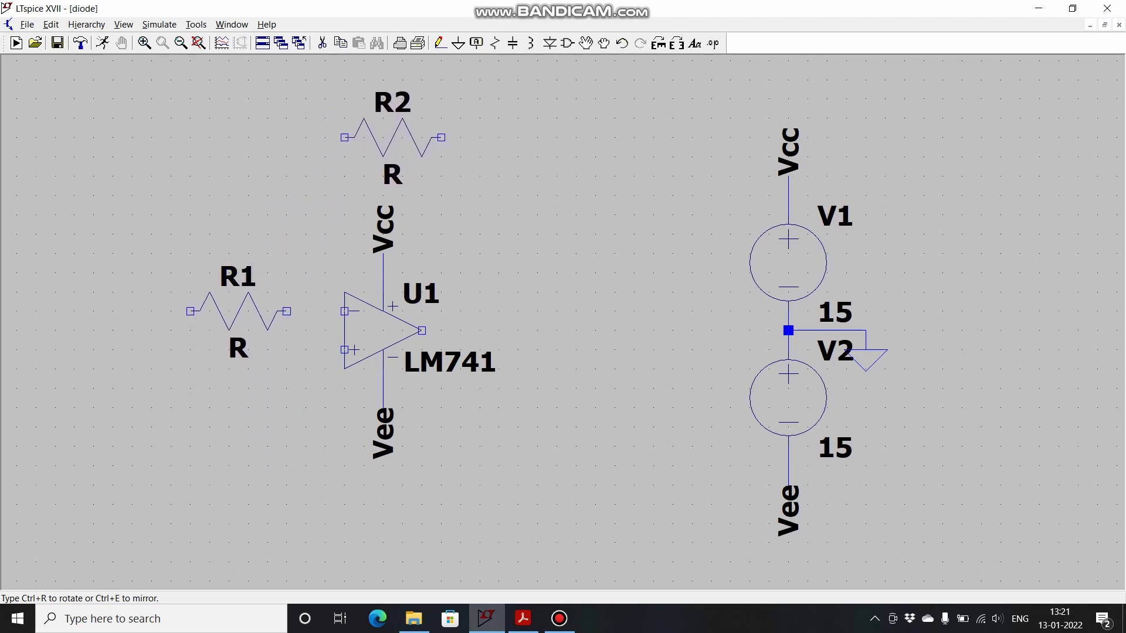
pyautogui.click(351, 163)
pyautogui.click(439, 42)
pyautogui.click(344, 137)
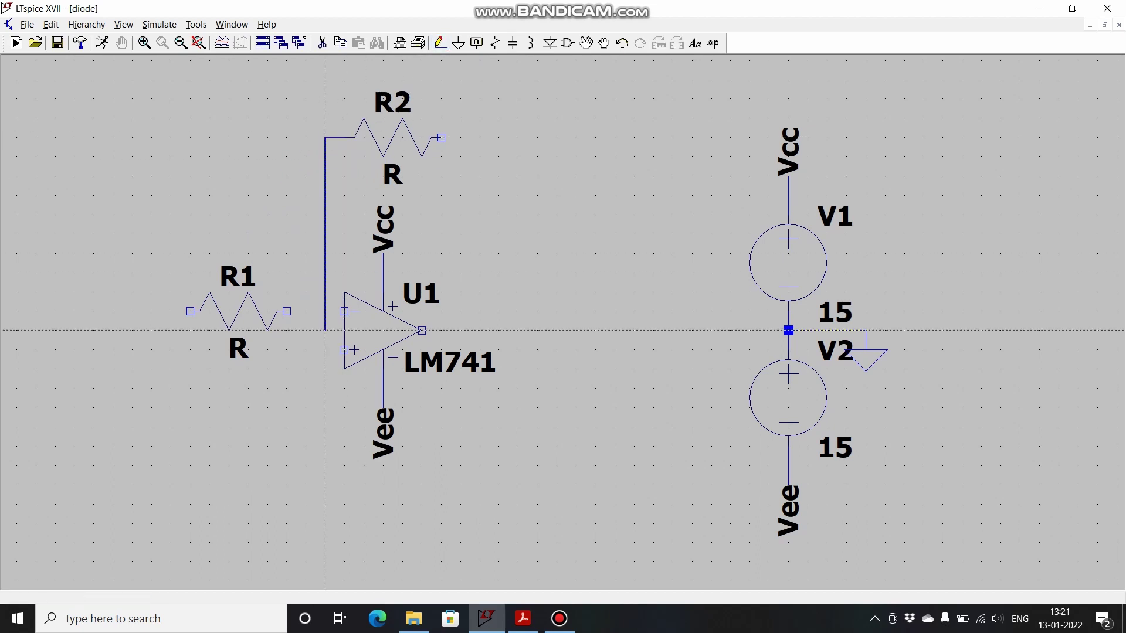
pyautogui.click(325, 311)
pyautogui.click(286, 312)
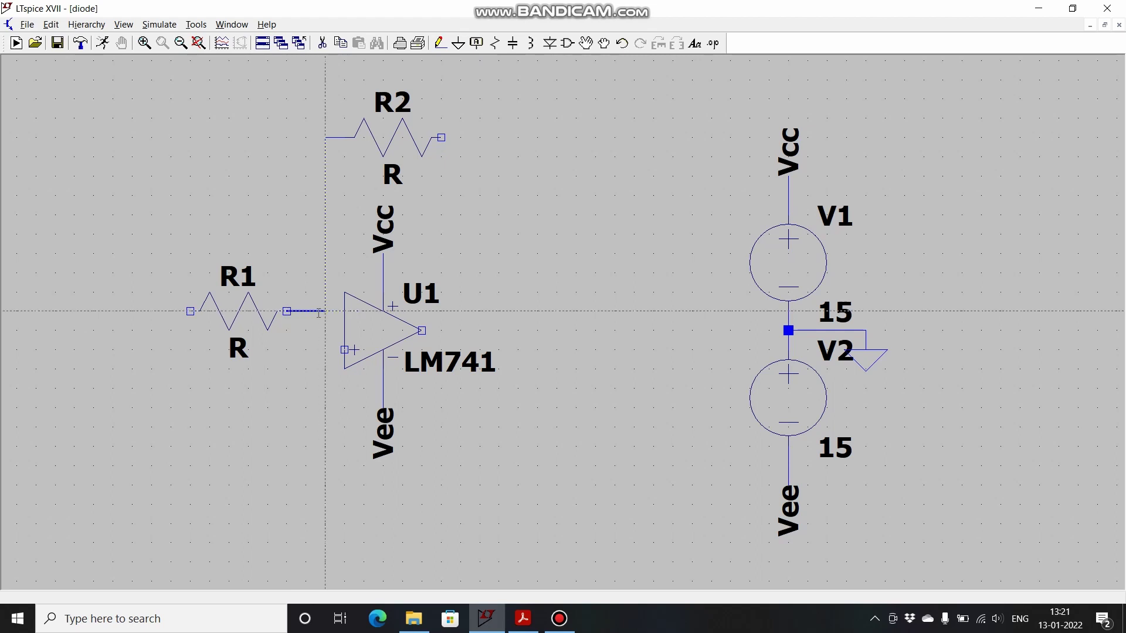
pyautogui.click(441, 137)
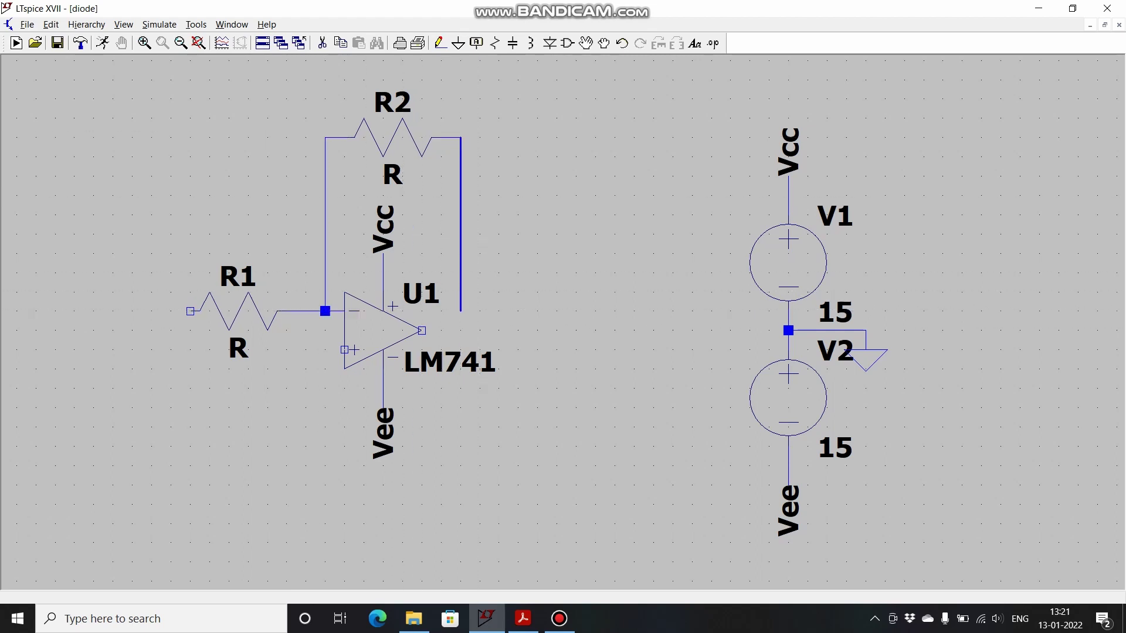
pyautogui.click(421, 330)
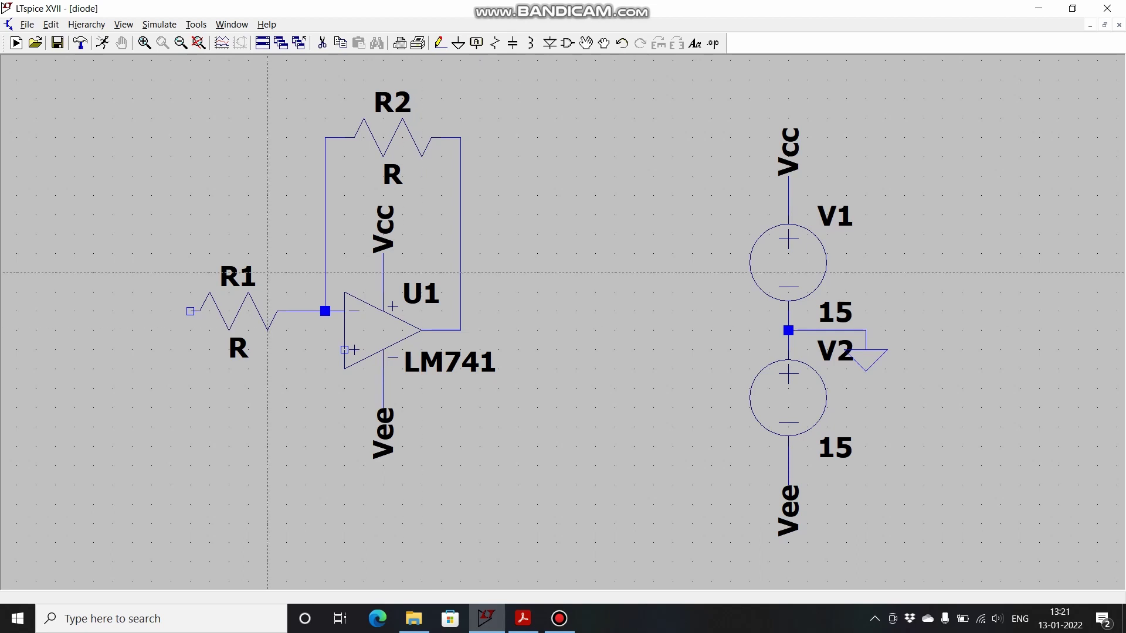
# Step: Wire R1's left end out to a ground symbol
pyautogui.click(191, 312)
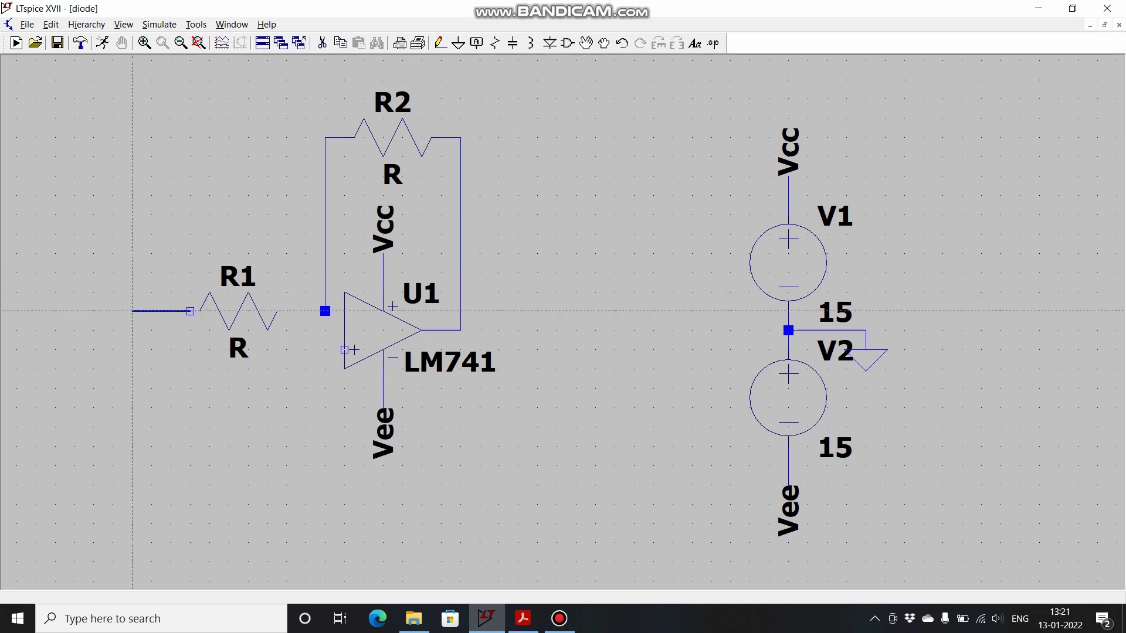
pyautogui.click(132, 330)
pyautogui.press('g')
pyautogui.click(132, 331)
pyautogui.press('Escape')
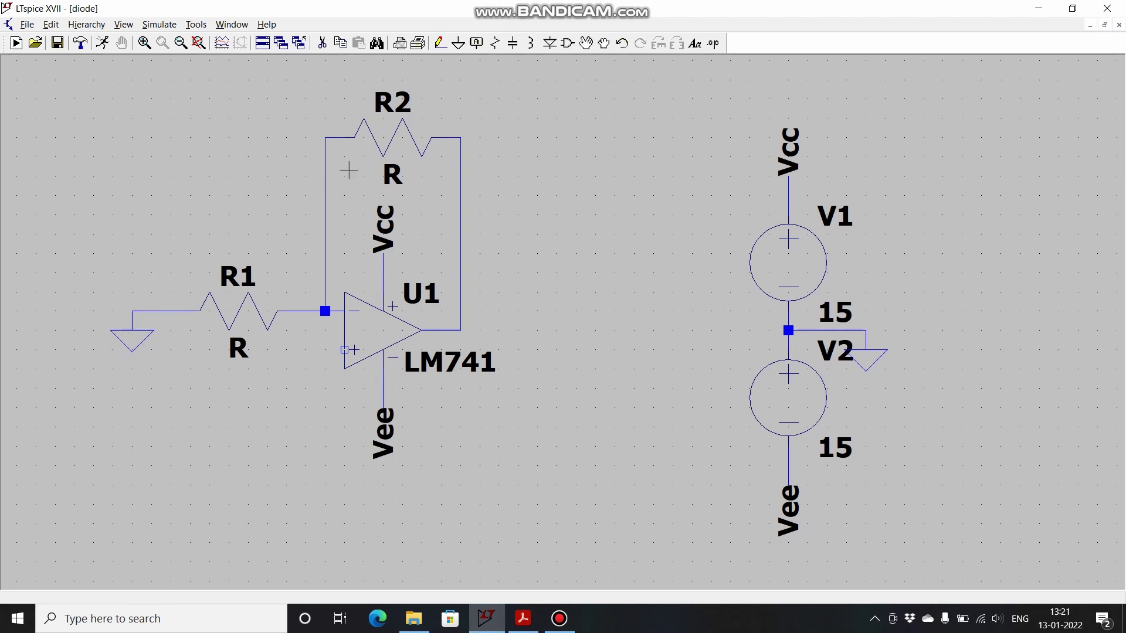
# Step: Set R2 to 3k and R1 to 1k
pyautogui.rightClick(388, 136)
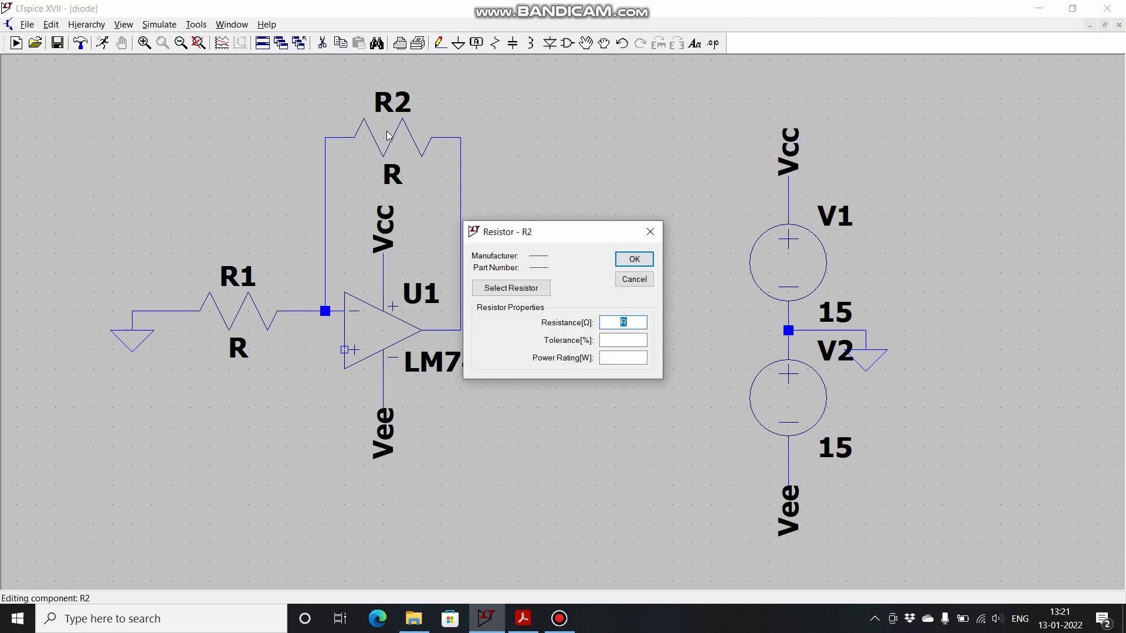
pyautogui.write('3k')
pyautogui.press('Return')
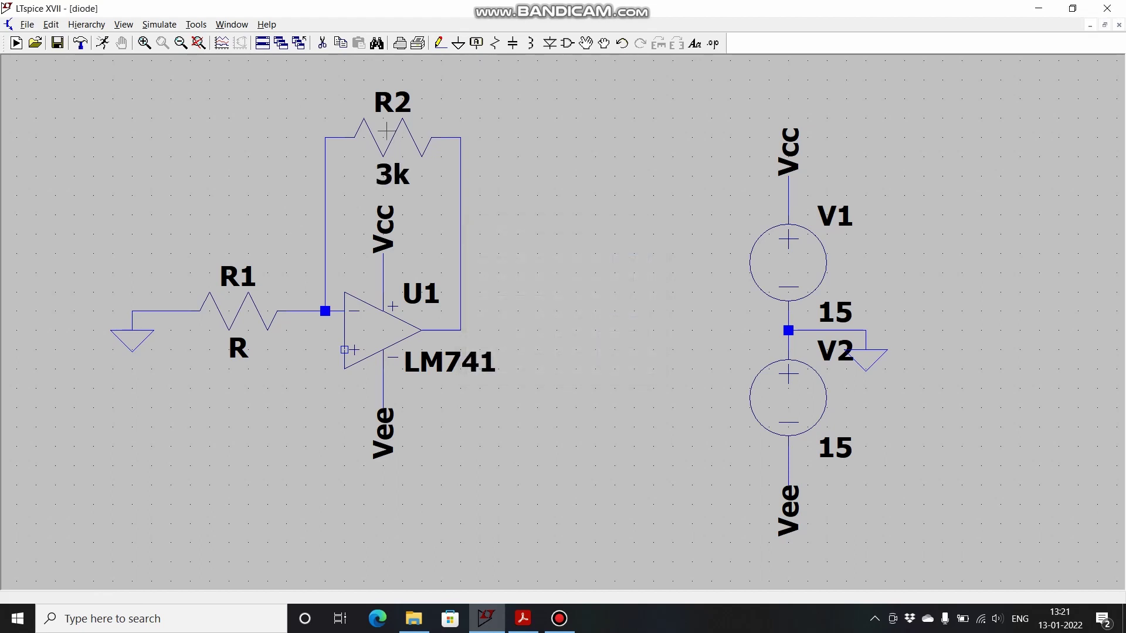
pyautogui.rightClick(223, 298)
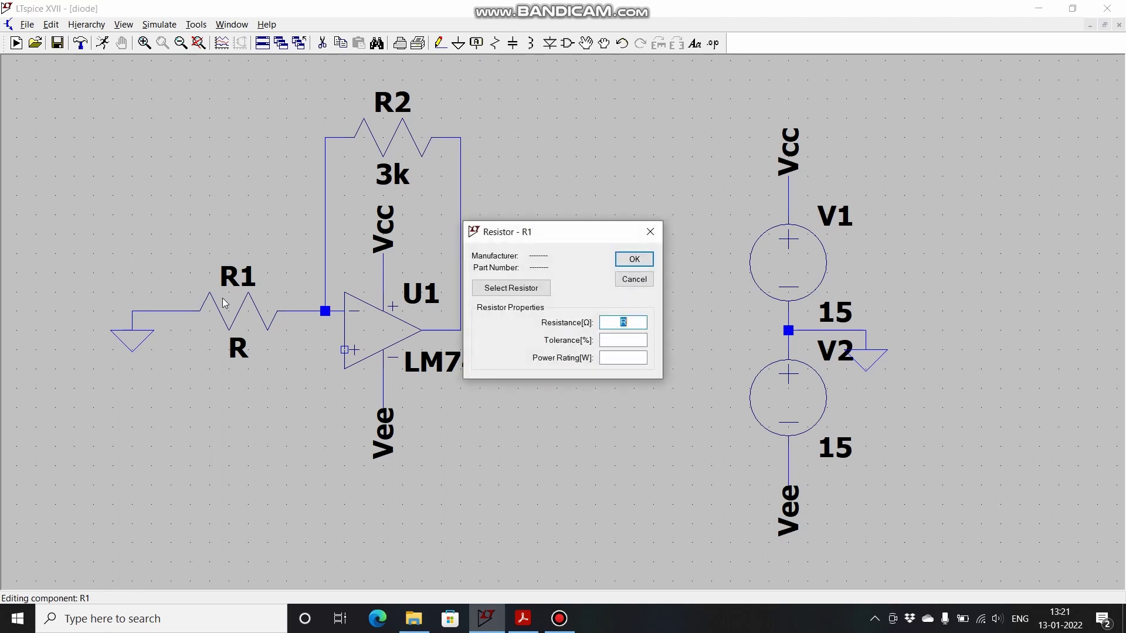
pyautogui.write('1k')
pyautogui.press('Return')
# Step: Add source V3 below R1, wiring its top to the op-amp's + input and its bottom to ground
pyautogui.press('v')
pyautogui.click(287, 389)
pyautogui.press('Escape')
pyautogui.click(440, 43)
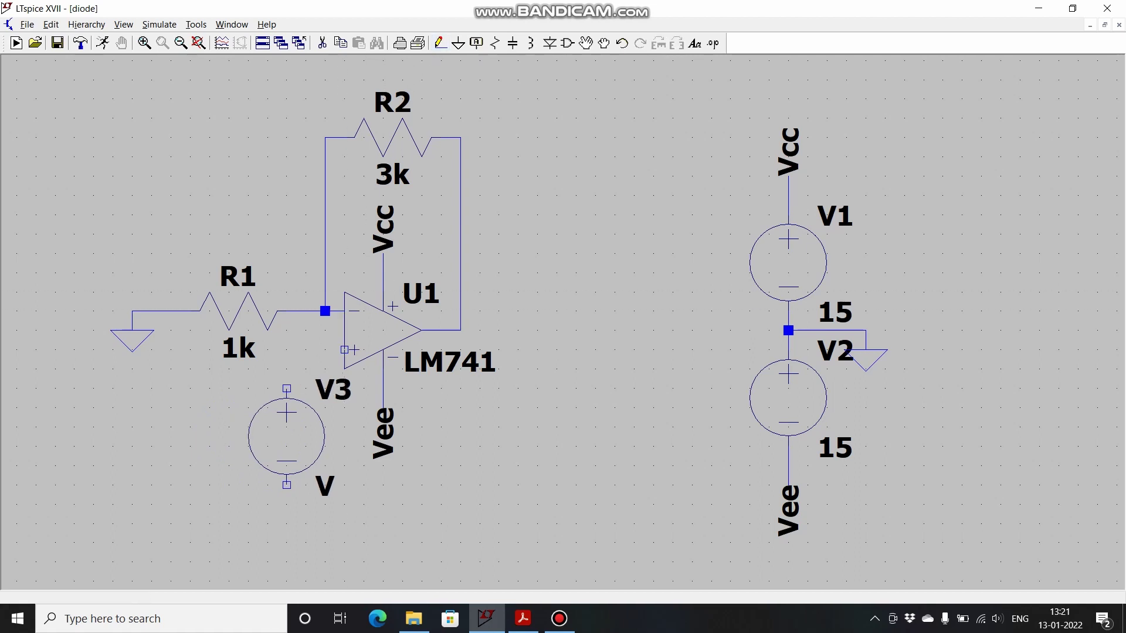
pyautogui.click(287, 389)
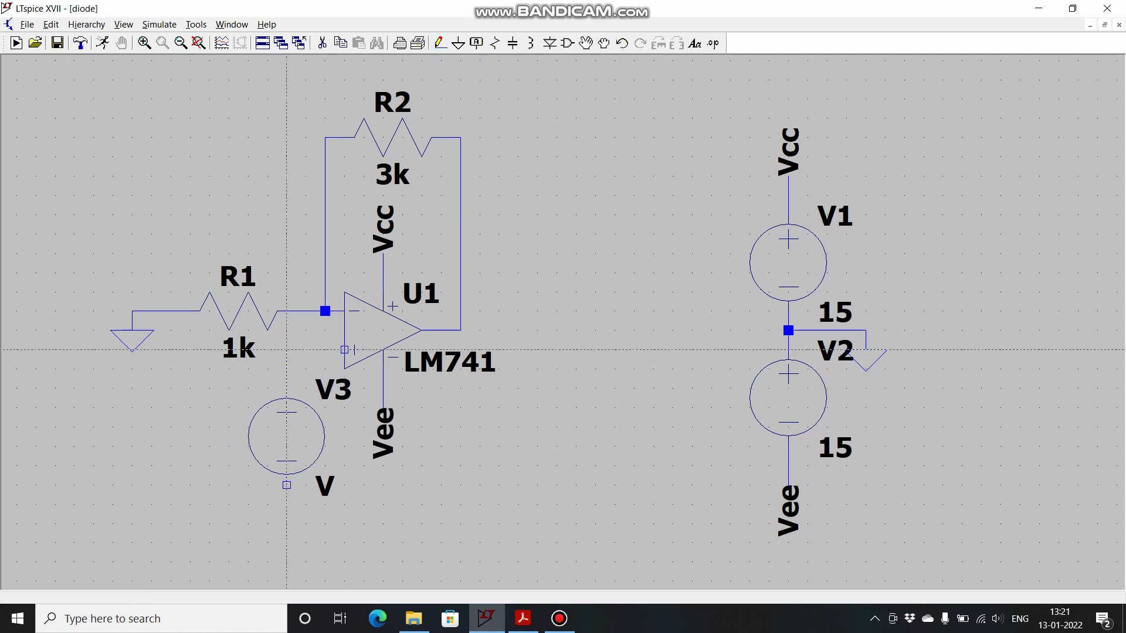
pyautogui.click(346, 350)
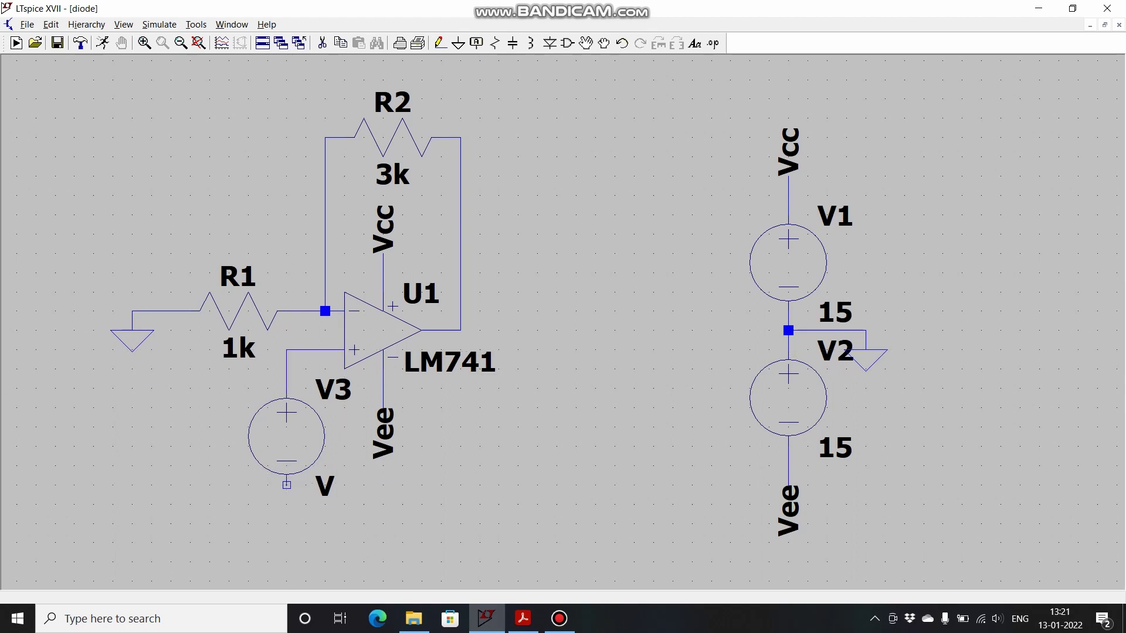
pyautogui.click(287, 485)
pyautogui.click(287, 504)
pyautogui.press('g')
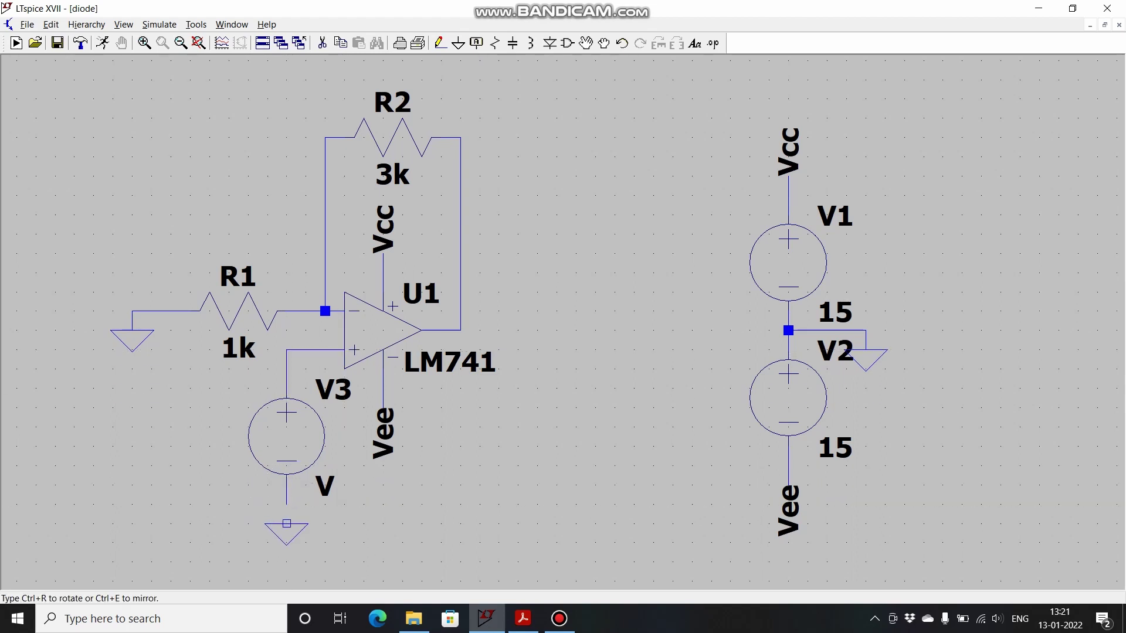
pyautogui.click(287, 504)
pyautogui.press('Escape')
# Step: Make V3 a SINE source with DC offset 0, amplitude 1 and frequency 1k
pyautogui.rightClick(284, 444)
pyautogui.click(639, 332)
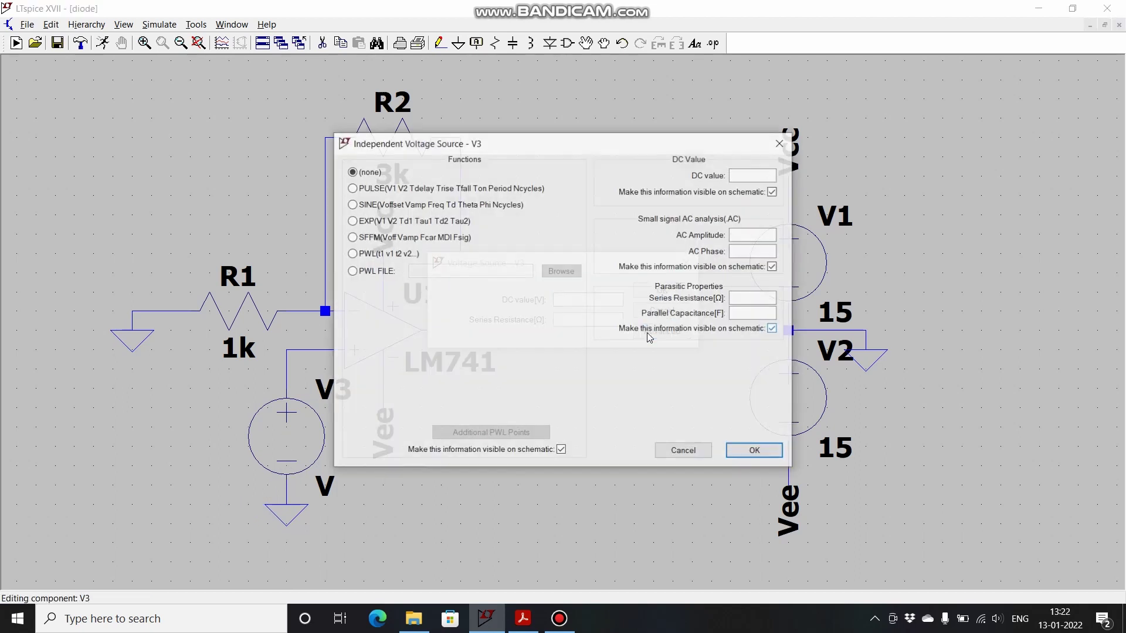
pyautogui.click(412, 209)
pyautogui.click(530, 302)
pyautogui.write('0')
pyautogui.click(527, 319)
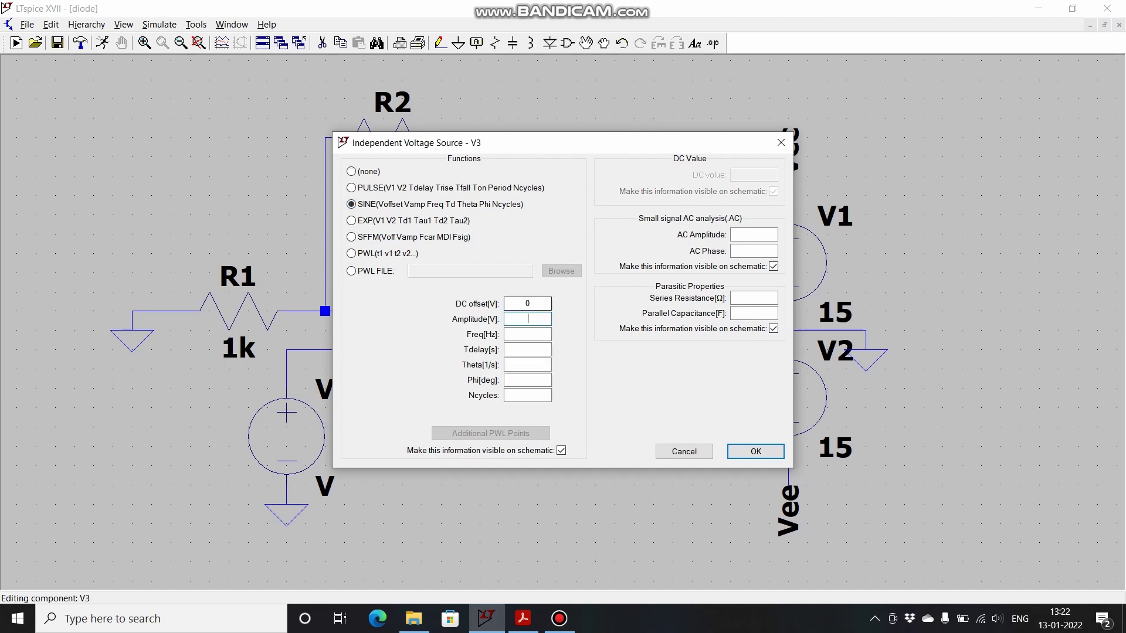
pyautogui.write('1')
pyautogui.click(536, 335)
pyautogui.write('1k')
pyautogui.click(755, 451)
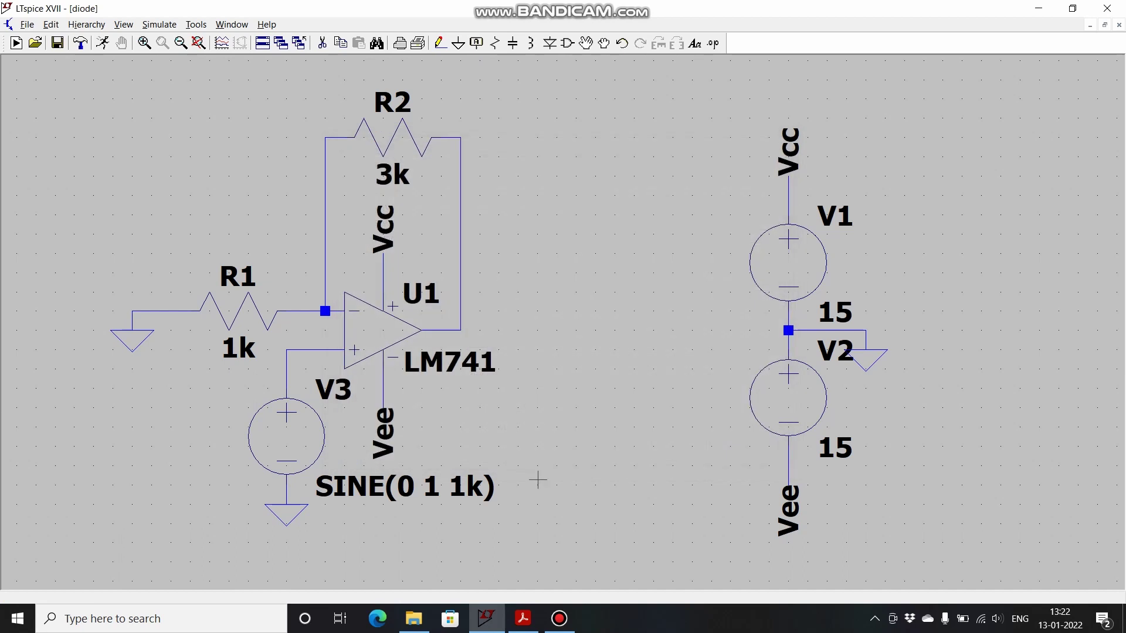
# Step: Run a 10m transient simulation and plot the voltage at the op-amp's + input
pyautogui.click(104, 44)
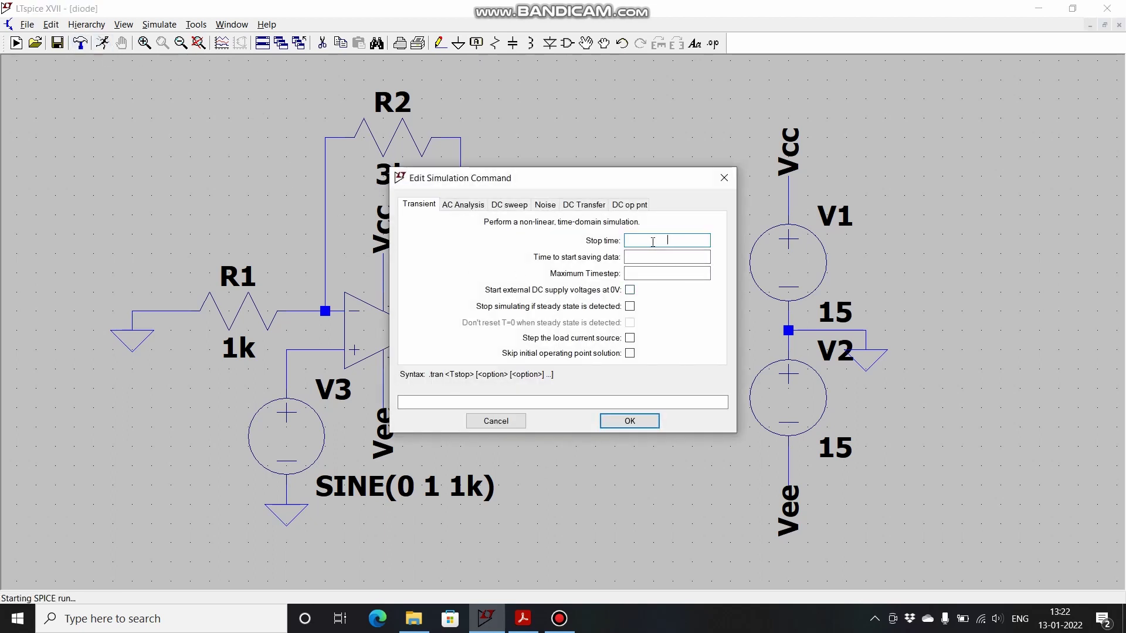
pyautogui.write('10m')
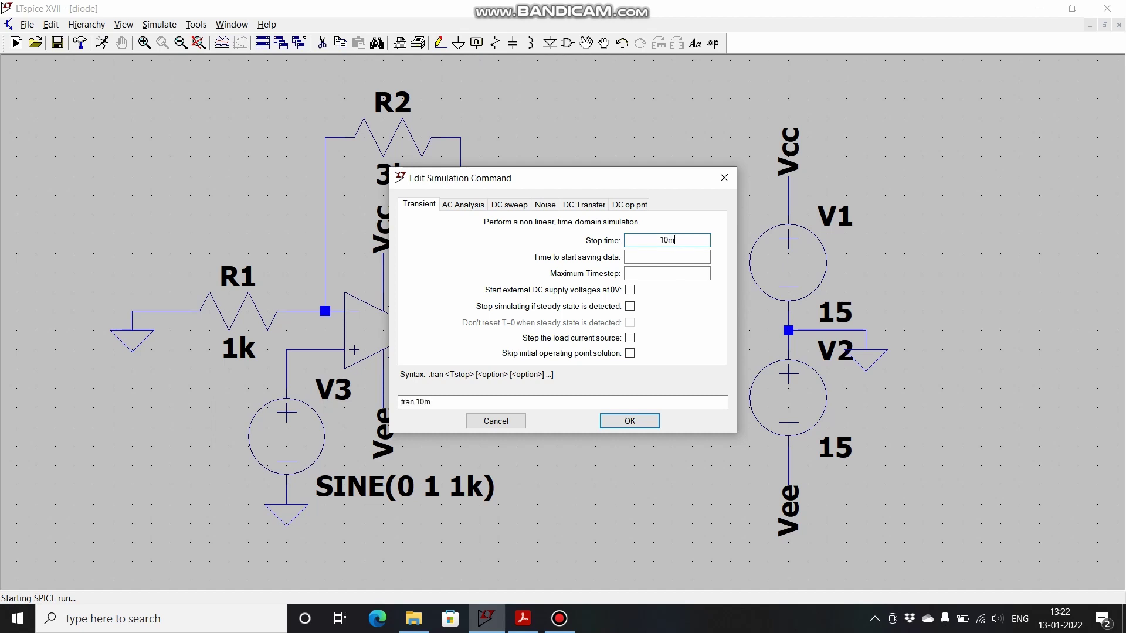
pyautogui.press('Return')
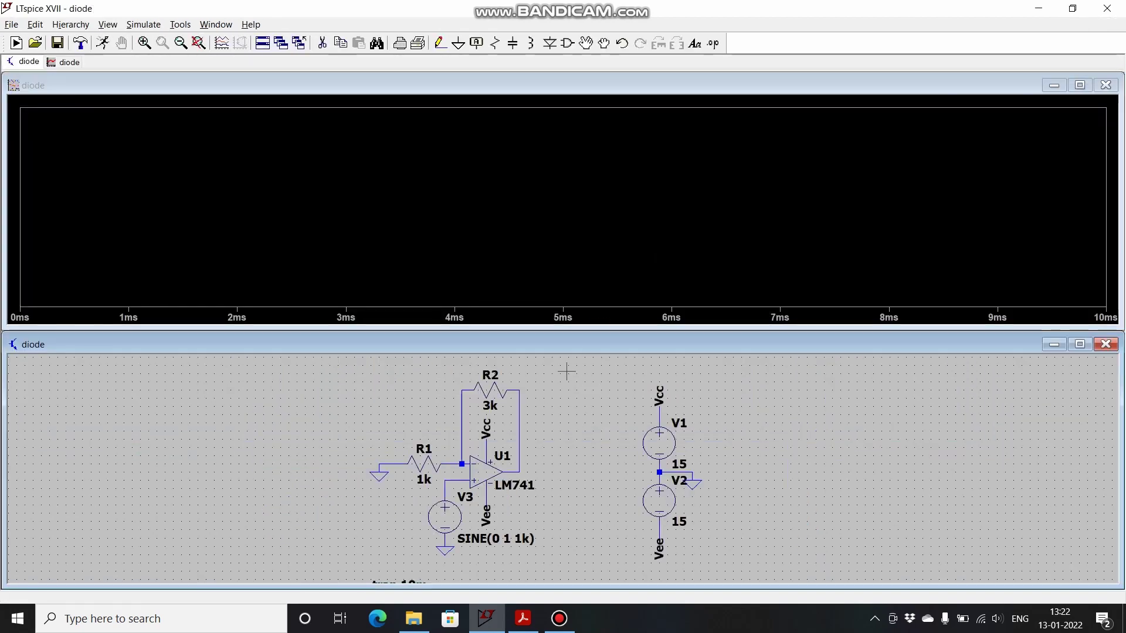
pyautogui.click(446, 479)
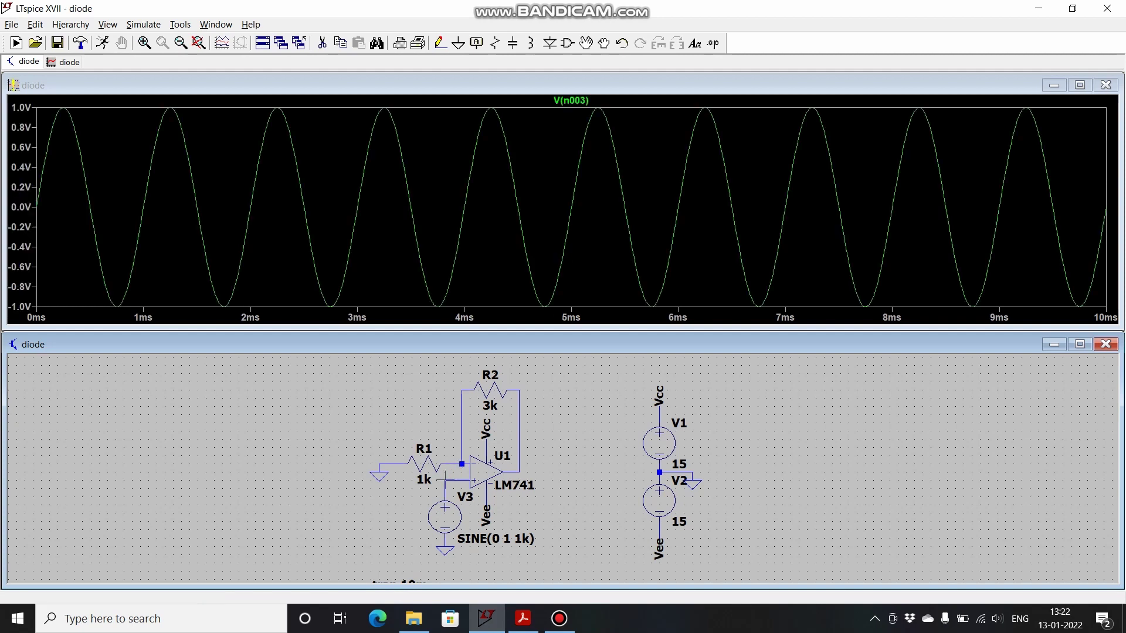
# Step: Plot output V(n002) full size, swinging ±4 V in phase with the ±1 V input, then close the plot
pyautogui.click(523, 466)
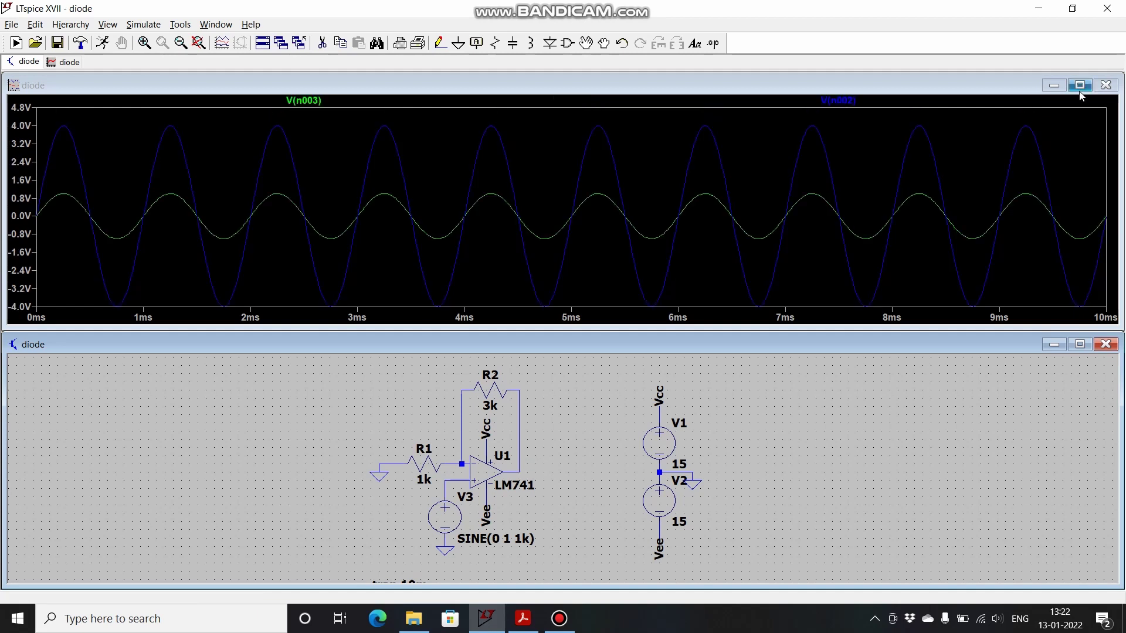
pyautogui.click(1079, 85)
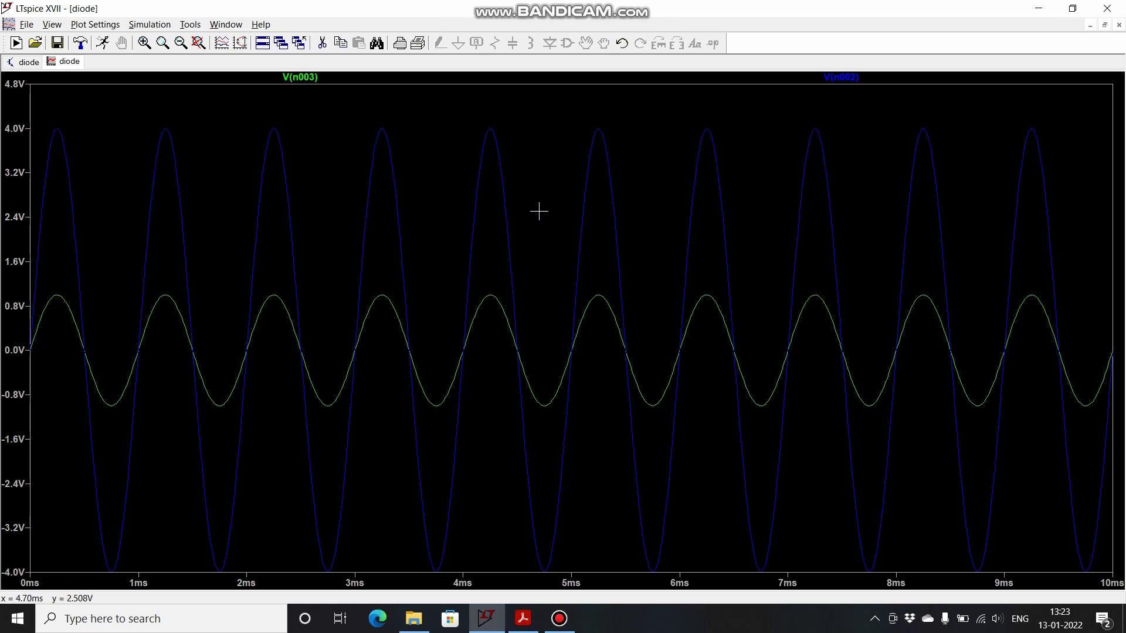
pyautogui.click(1119, 25)
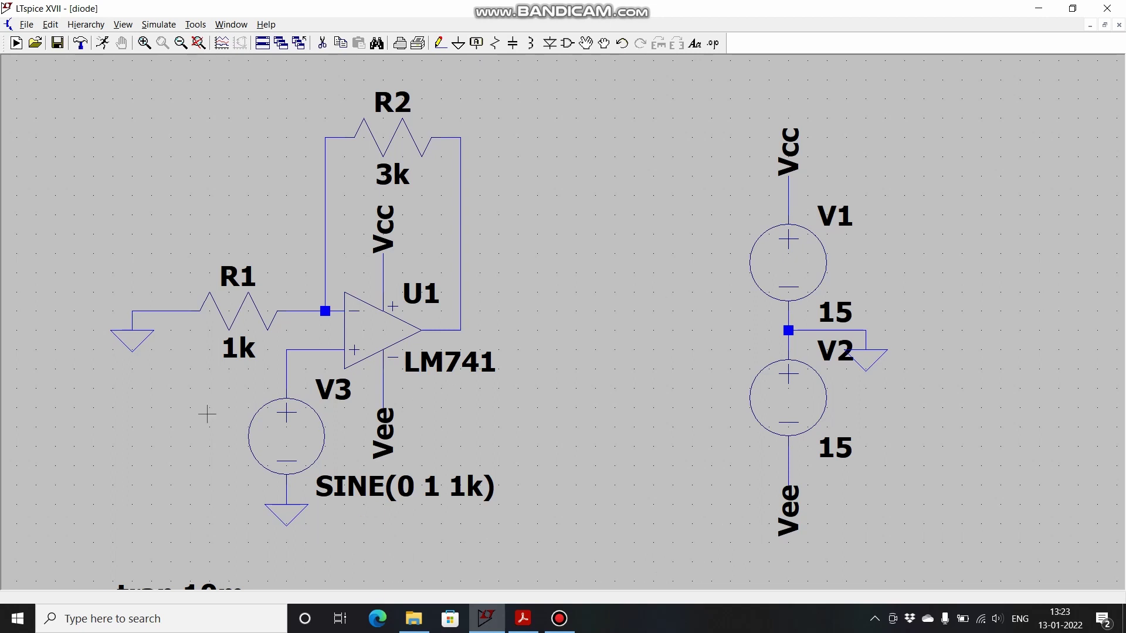
# Step: Change V3's sine amplitude to 5 V, making it SINE(0 5 1k)
pyautogui.rightClick(265, 441)
pyautogui.click(533, 320)
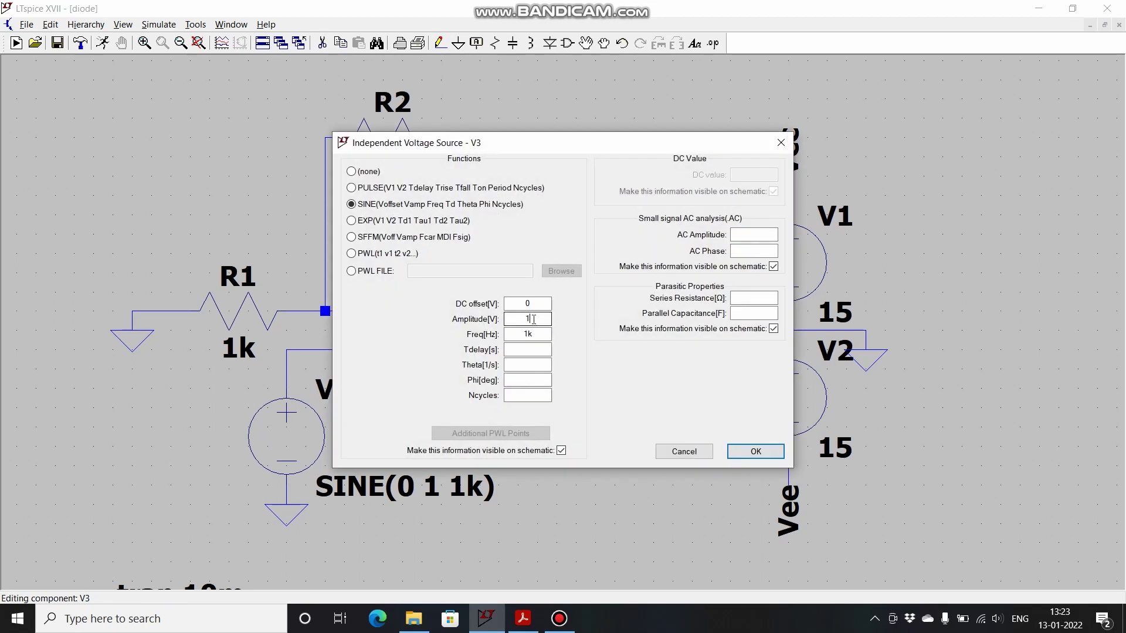
pyautogui.press('BackSpace')
pyautogui.write('5')
pyautogui.press('Return')
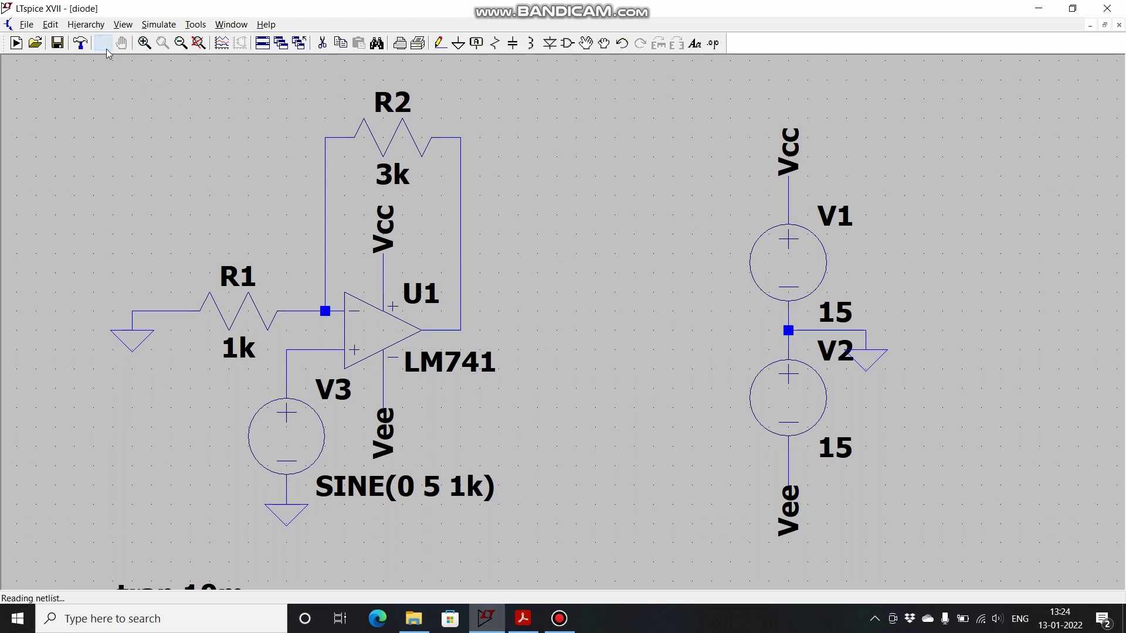
# Step: Rerun and plot input V(n003) and output V(n002) full size, showing clipping near ±14 V
pyautogui.click(16, 42)
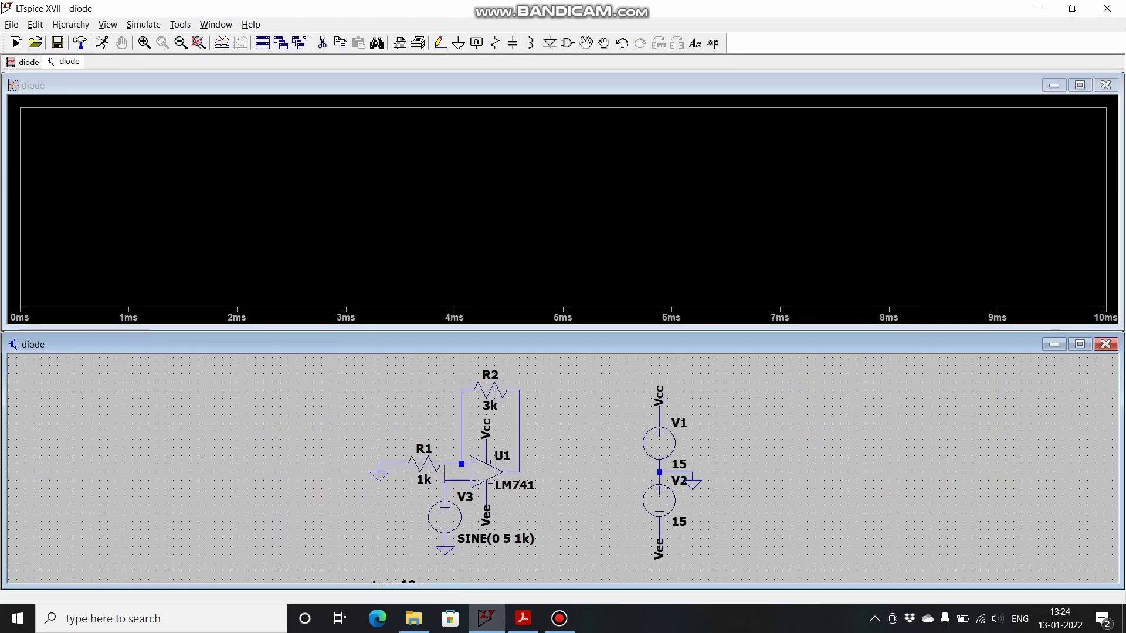
pyautogui.click(451, 472)
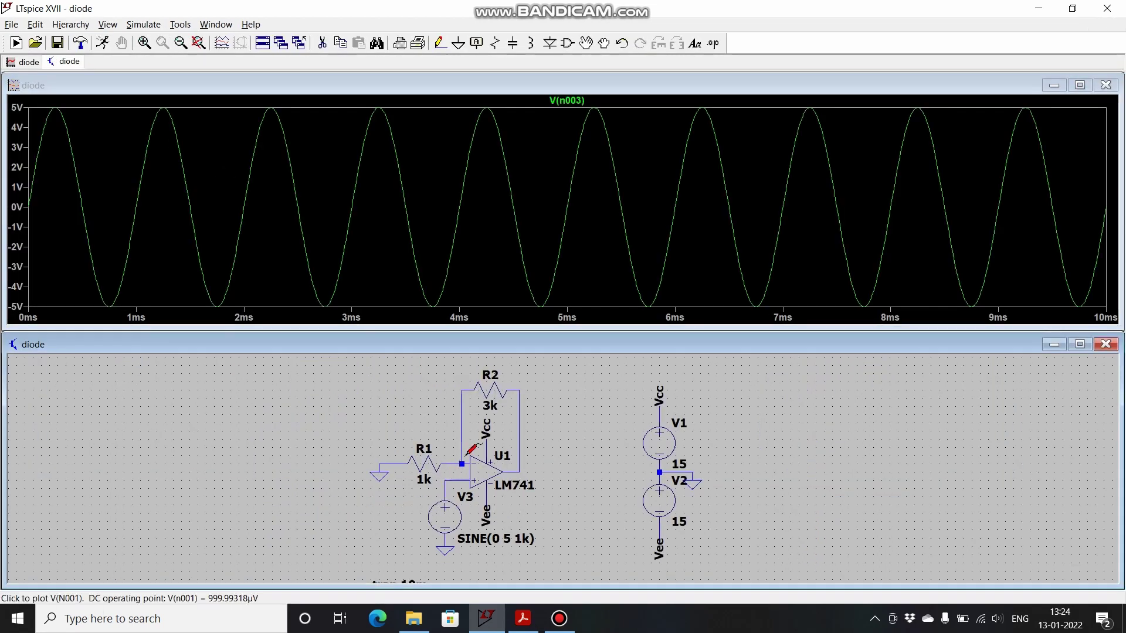
pyautogui.click(519, 464)
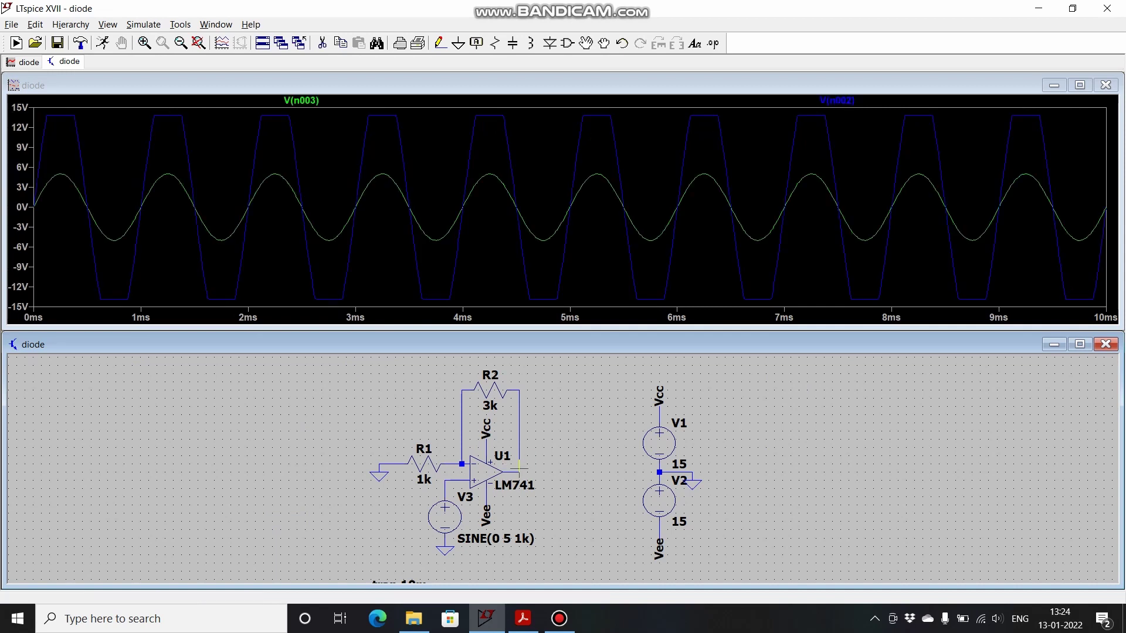
pyautogui.click(1080, 85)
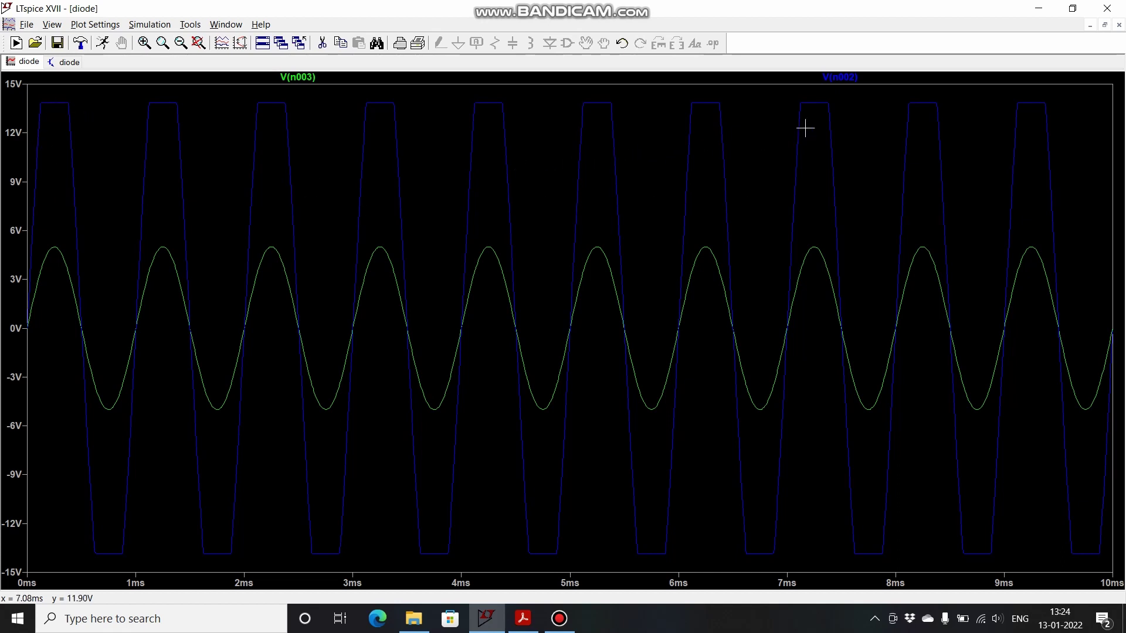
# Step: Attach Cursor 1 to V(n002) and place it on the clipped top, reading about 13.84 V
pyautogui.click(858, 78)
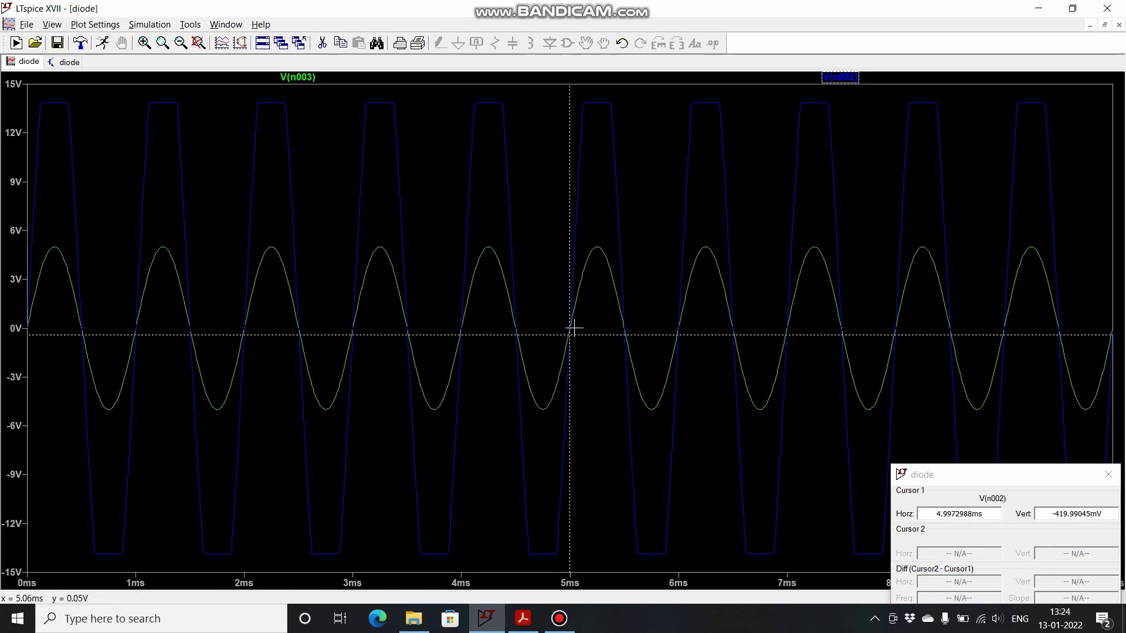
pyautogui.moveTo(572, 332); pyautogui.dragTo(565, 332)
pyautogui.moveTo(564, 233); pyautogui.dragTo(594, 105)
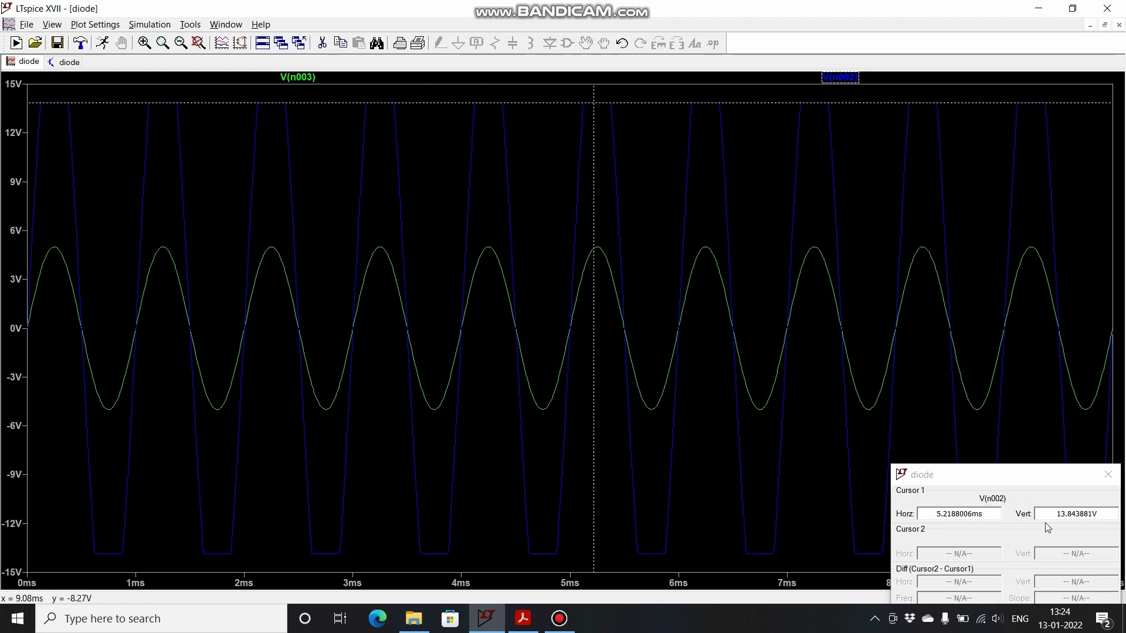